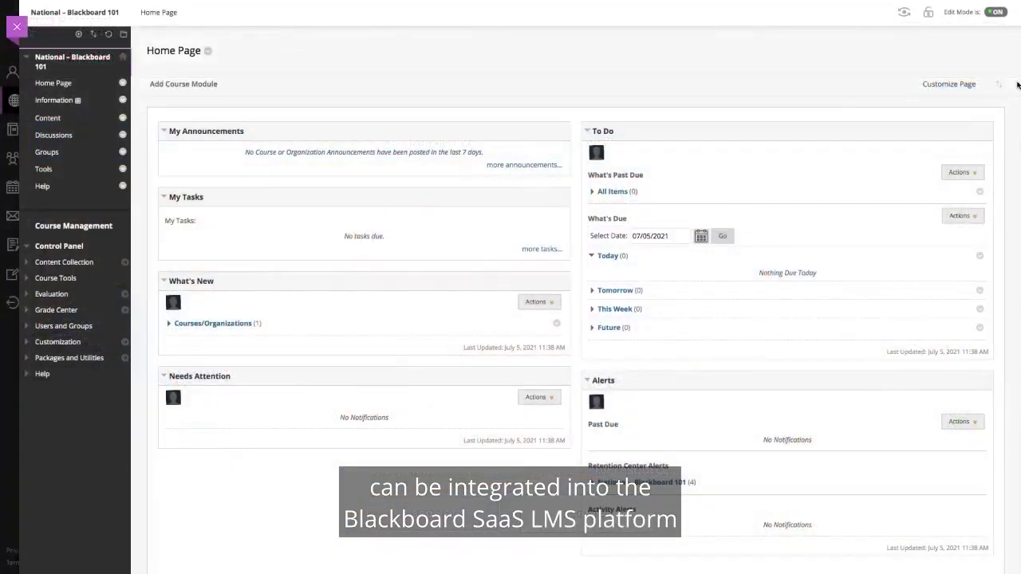
Step: From Content's Build Content > HBP Catalog, enter 515033-PDF-ENG and add the IKEA Group case
click(64, 120)
click(174, 83)
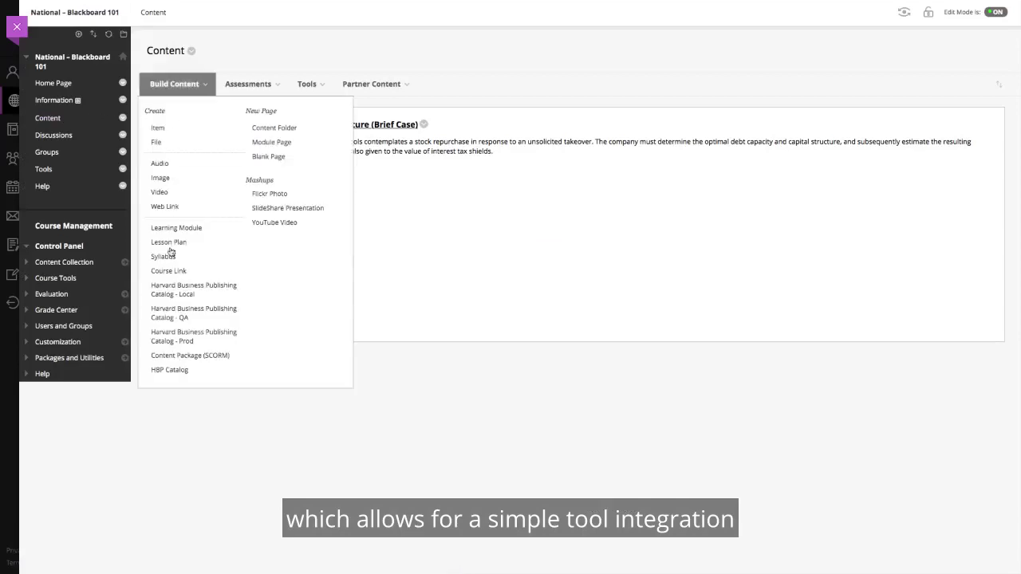
click(175, 368)
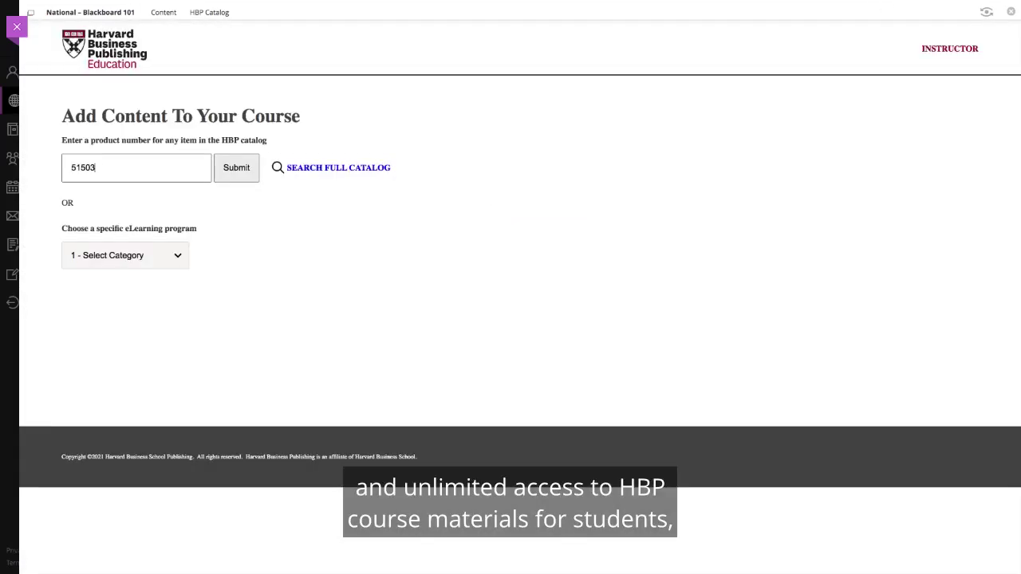
text(-)
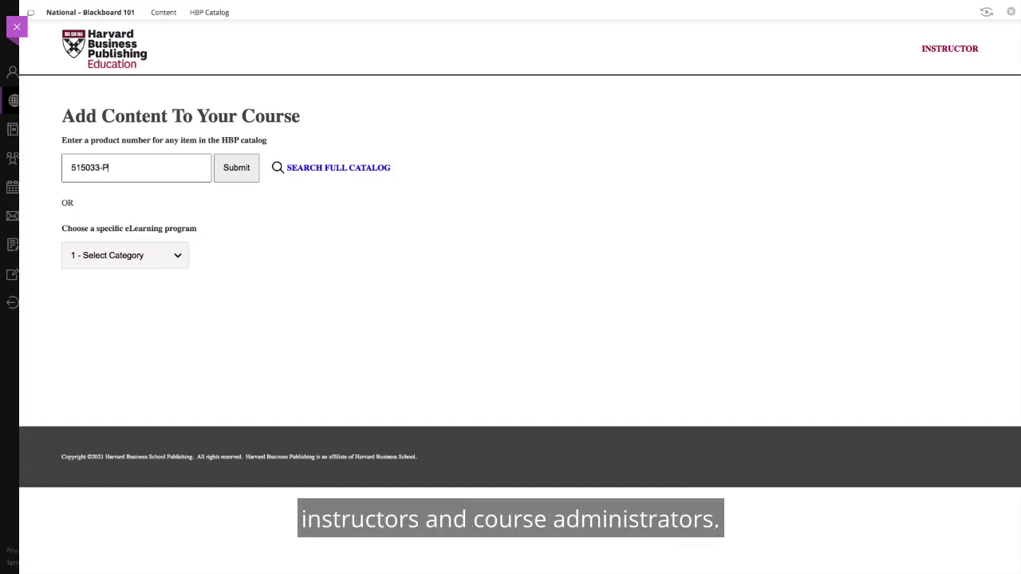
text(PDF)
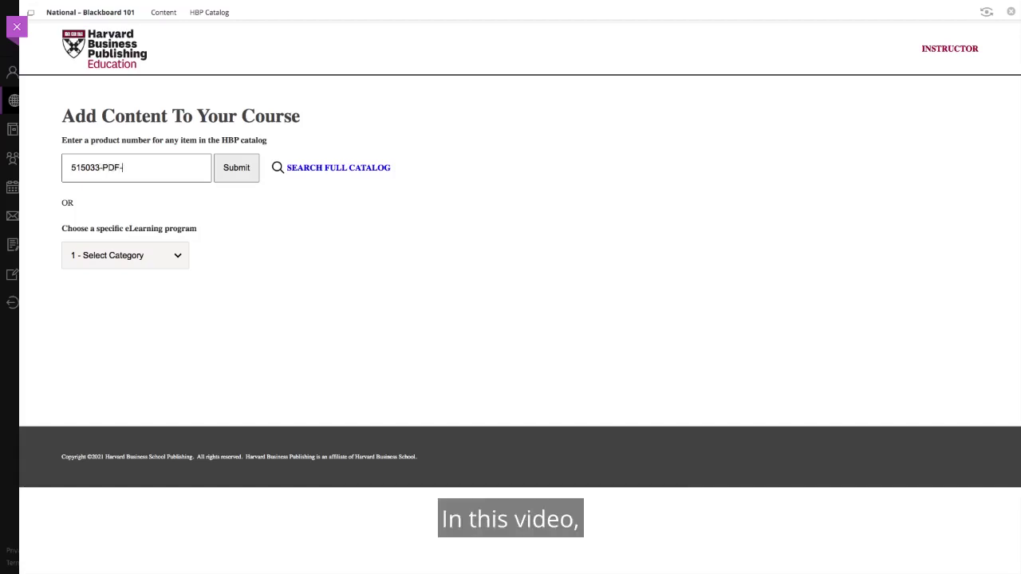
text(-E)
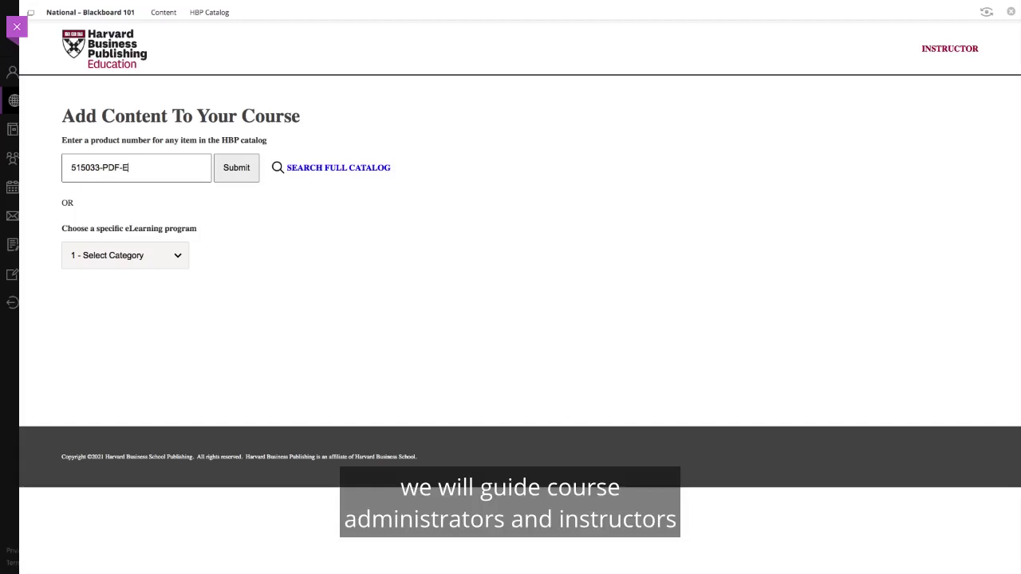
text(N)
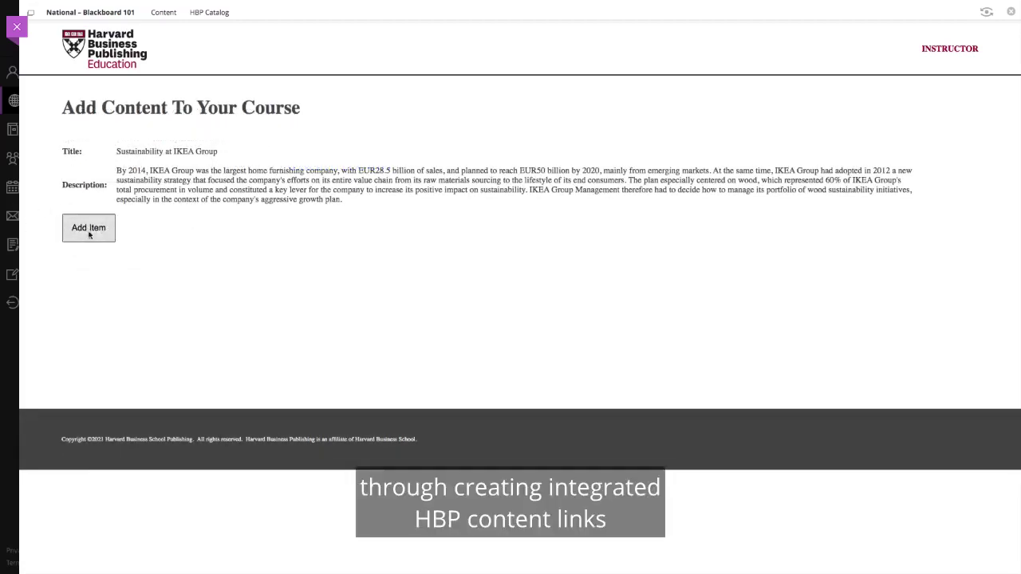
click(88, 229)
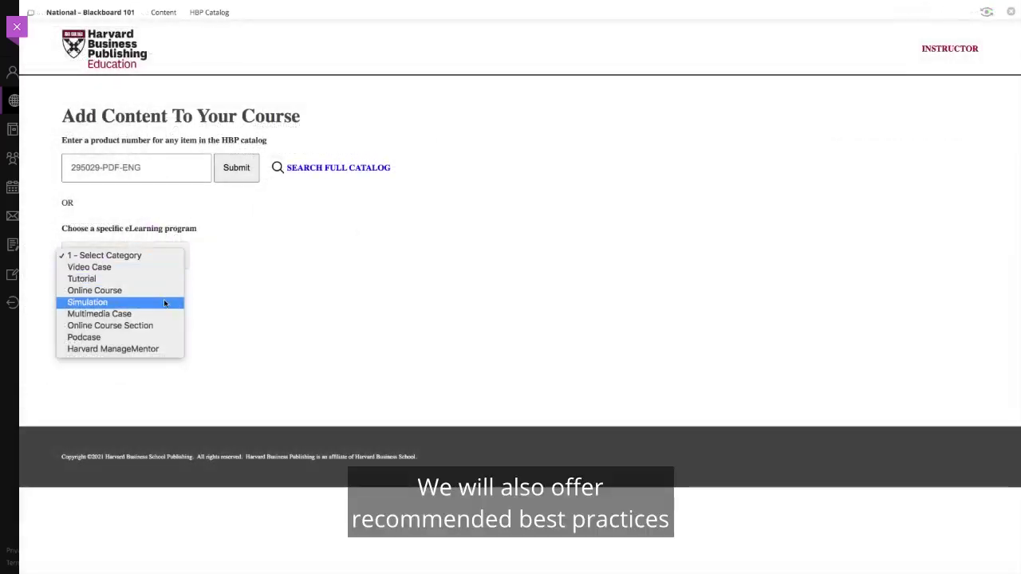
Step: Choose the Simulation category and Leadership and Team Simulation: Everest V3, then browse the HBP catalog
click(164, 301)
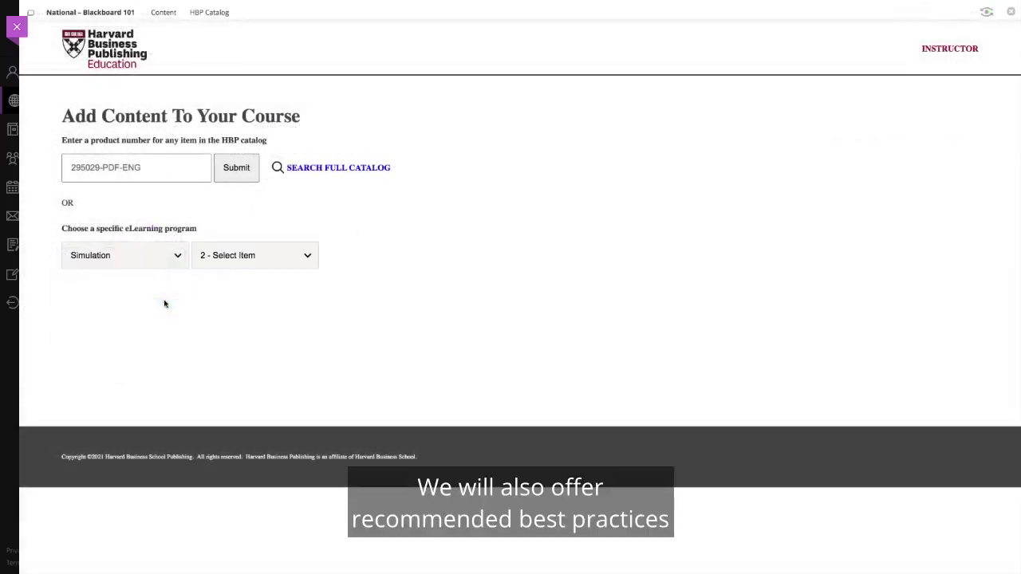
click(308, 258)
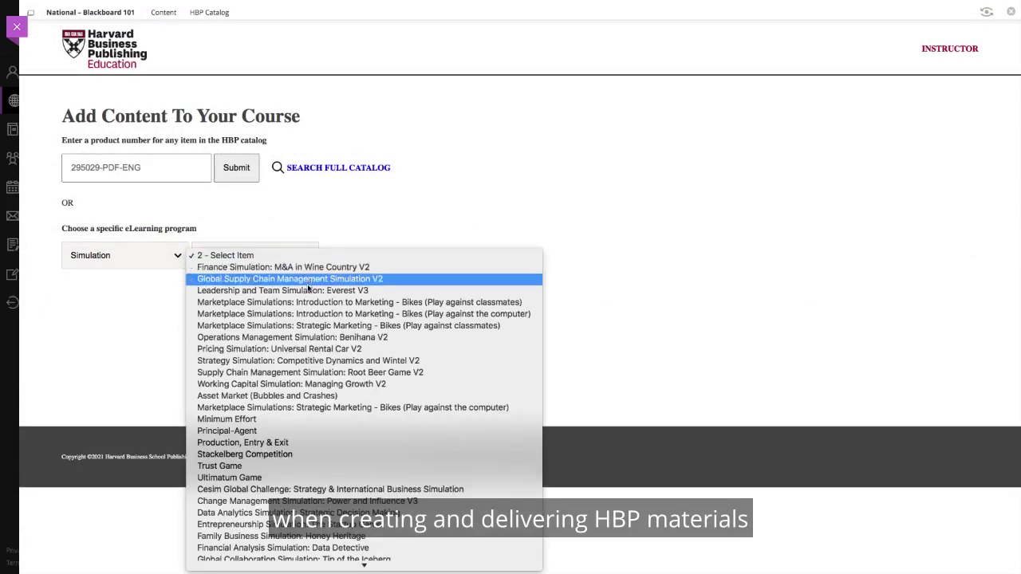
click(307, 292)
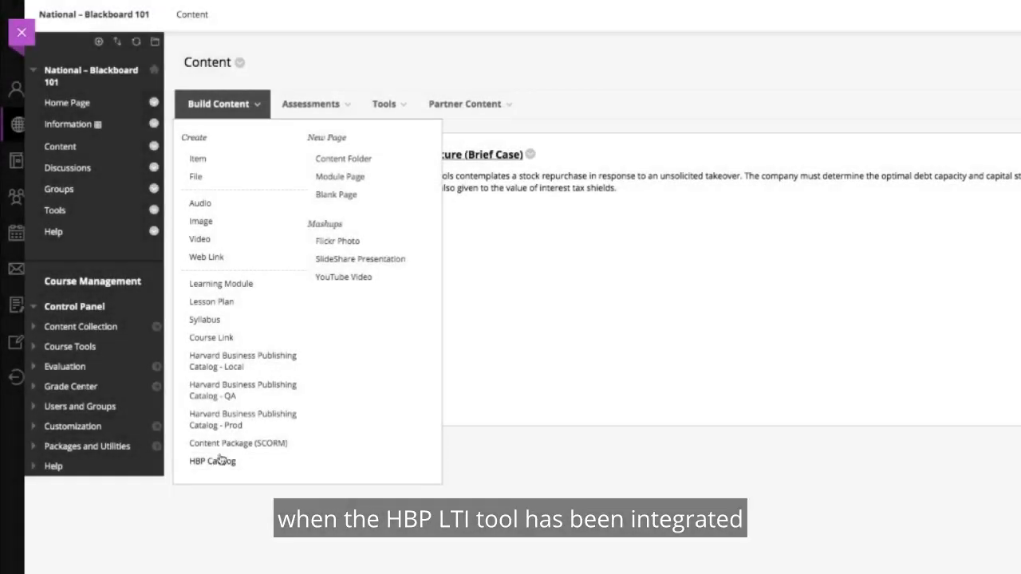
click(222, 461)
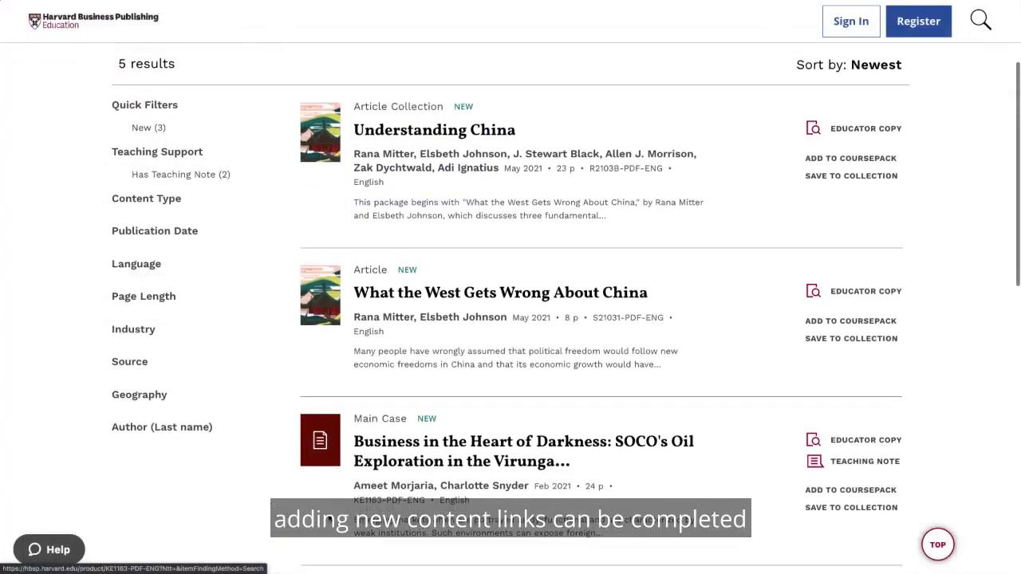
scroll(510, 319, down, 3)
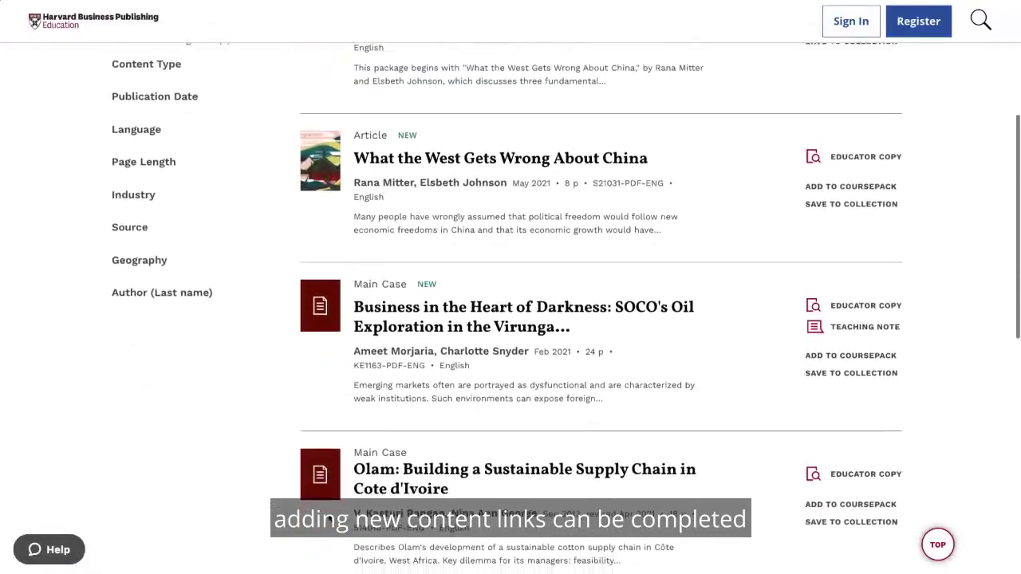
scroll(327, 518, down, 4)
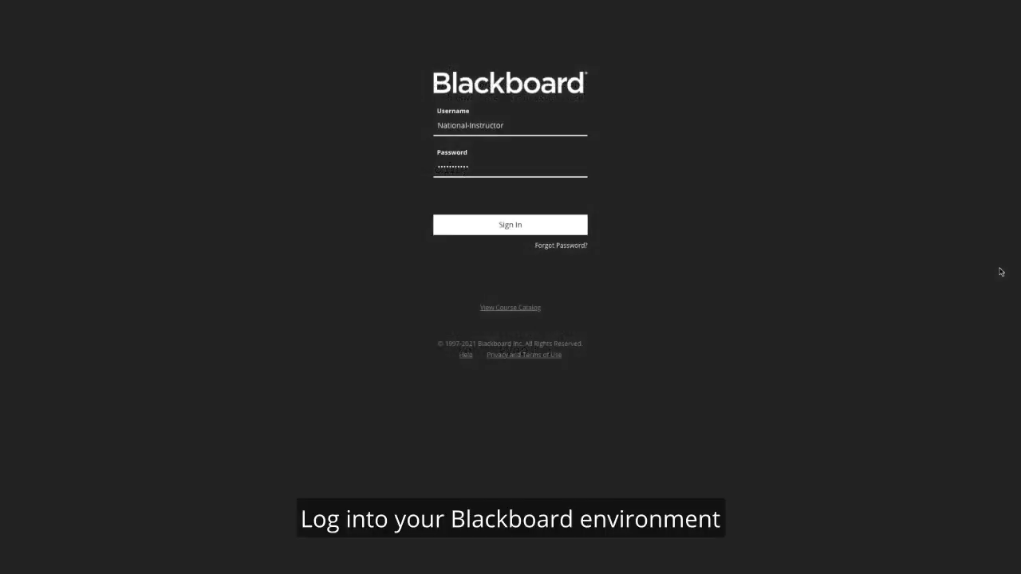
Step: Sign in, enter National – Blackboard 101, and launch HBP Catalog from Content's Build Content menu
key(Return)
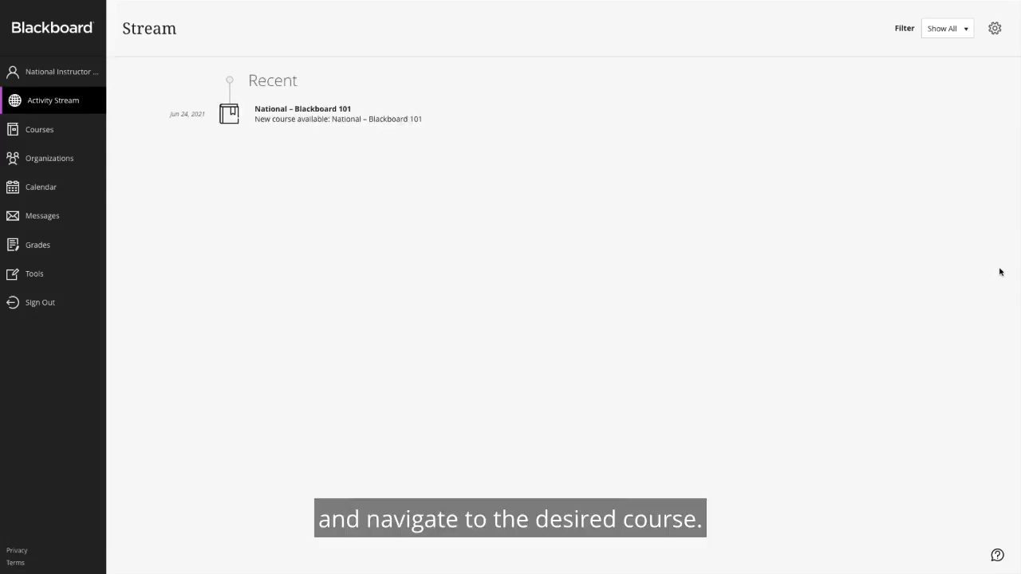
click(311, 118)
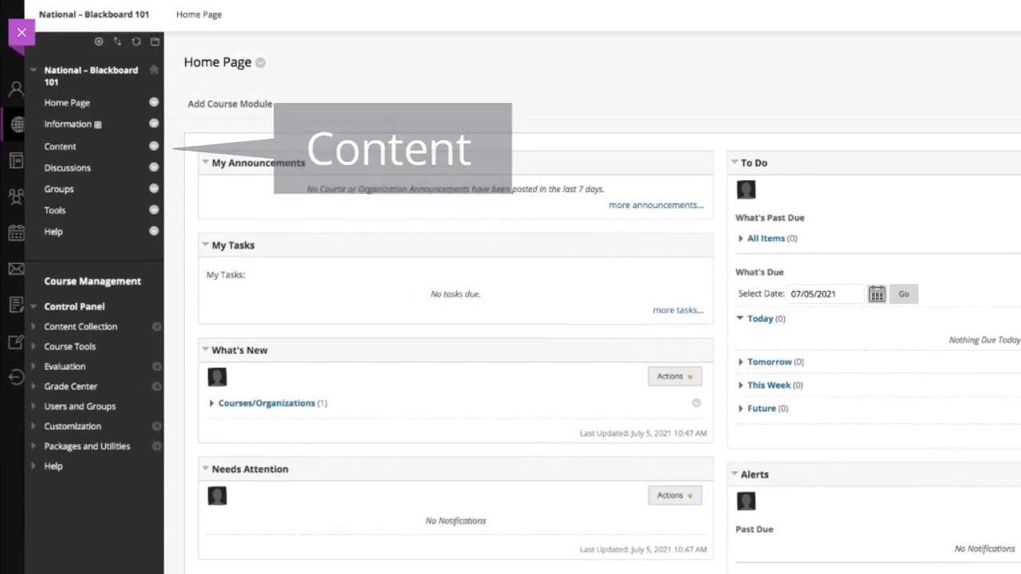
click(60, 146)
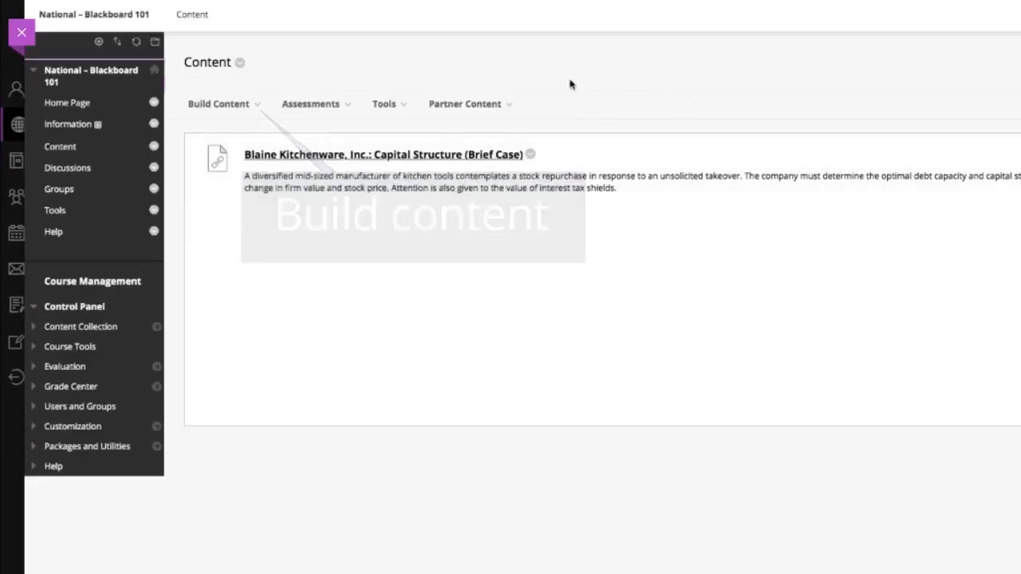
click(199, 104)
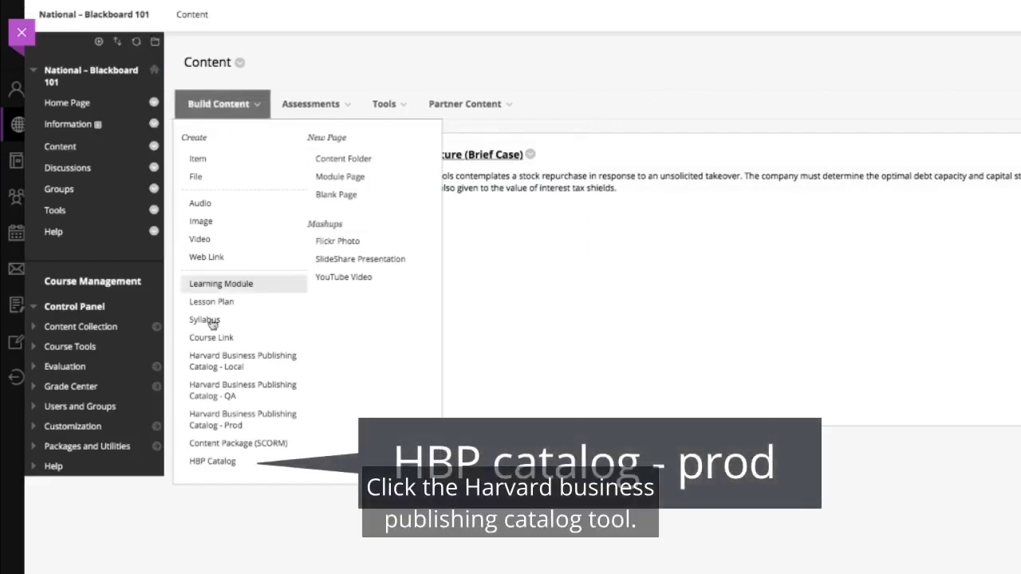
click(217, 461)
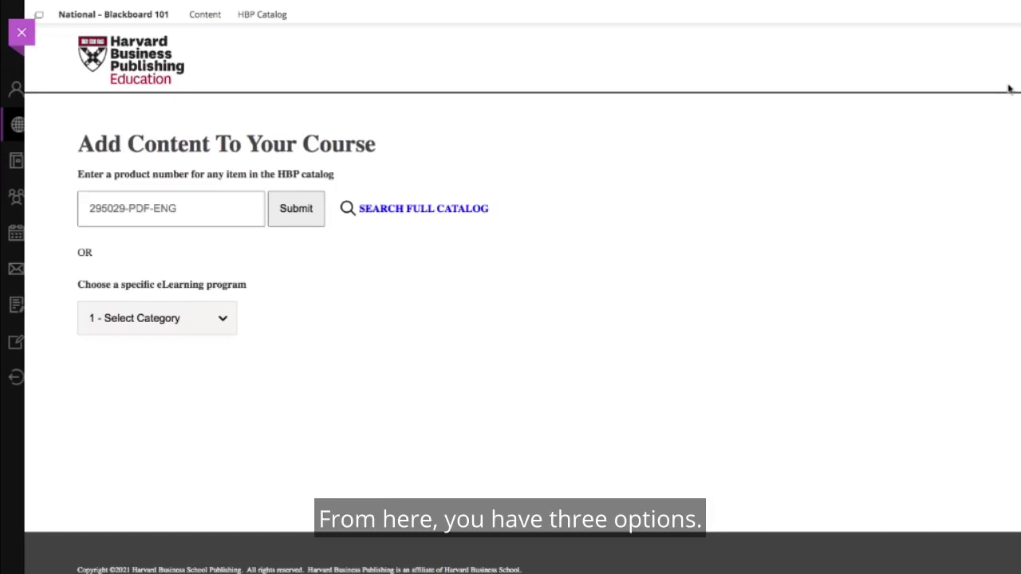
text(515)
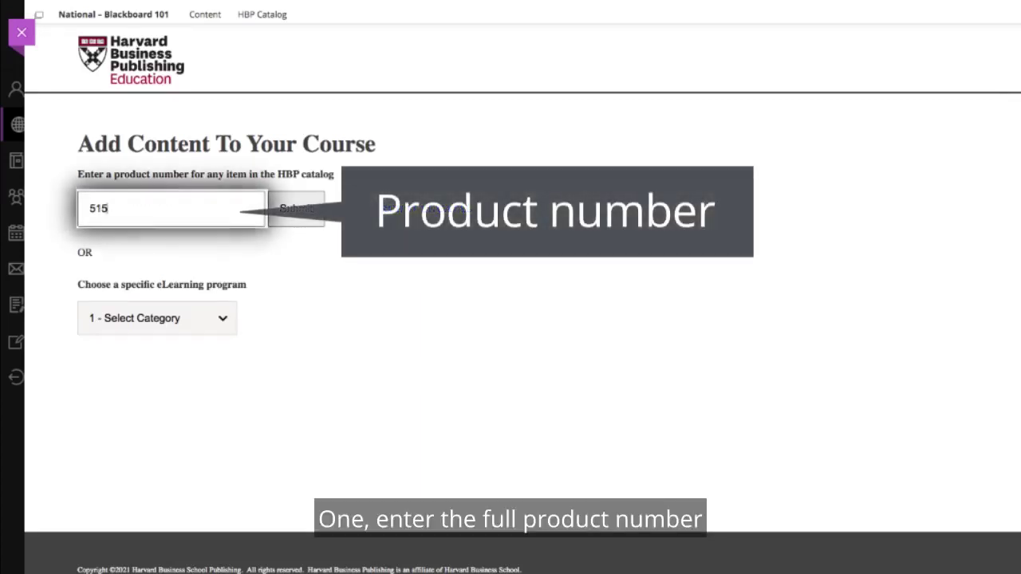
text(033-)
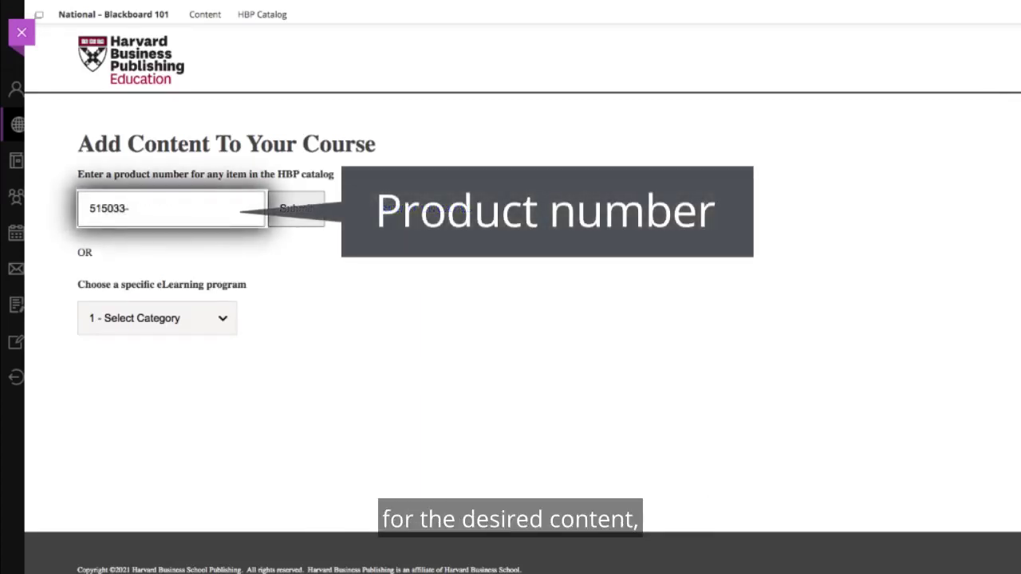
text(PDF)
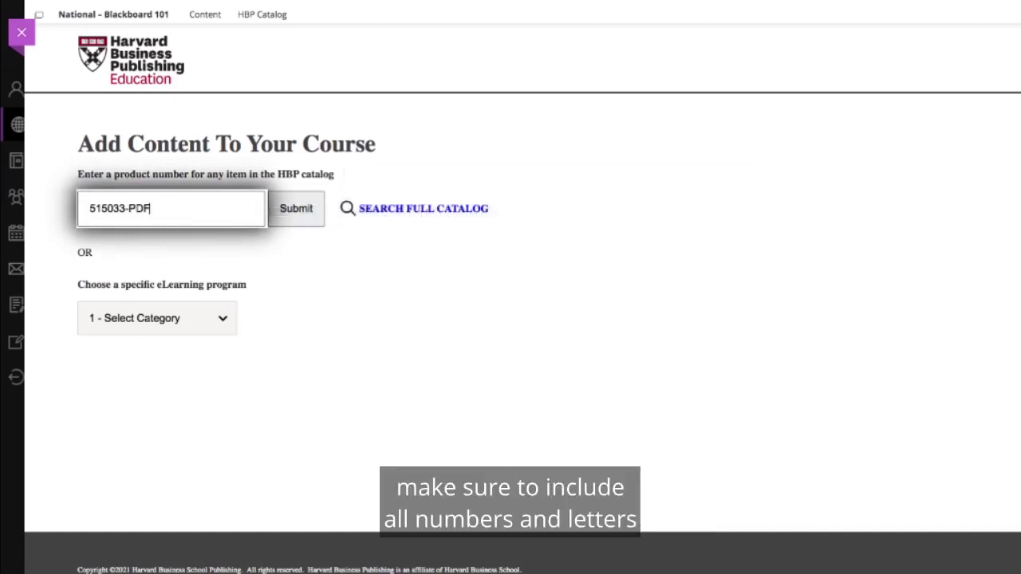
text(-)
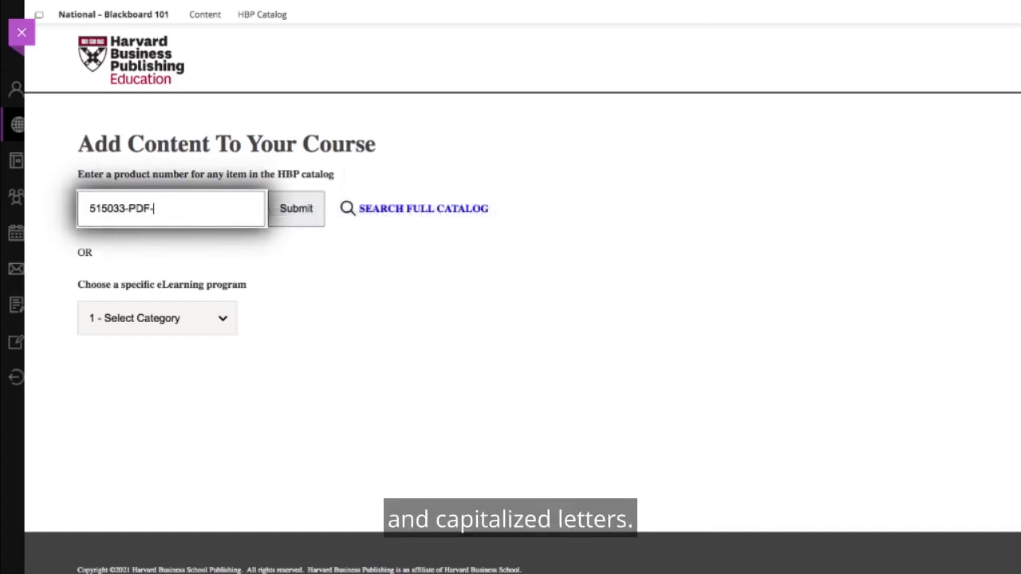
text(EN)
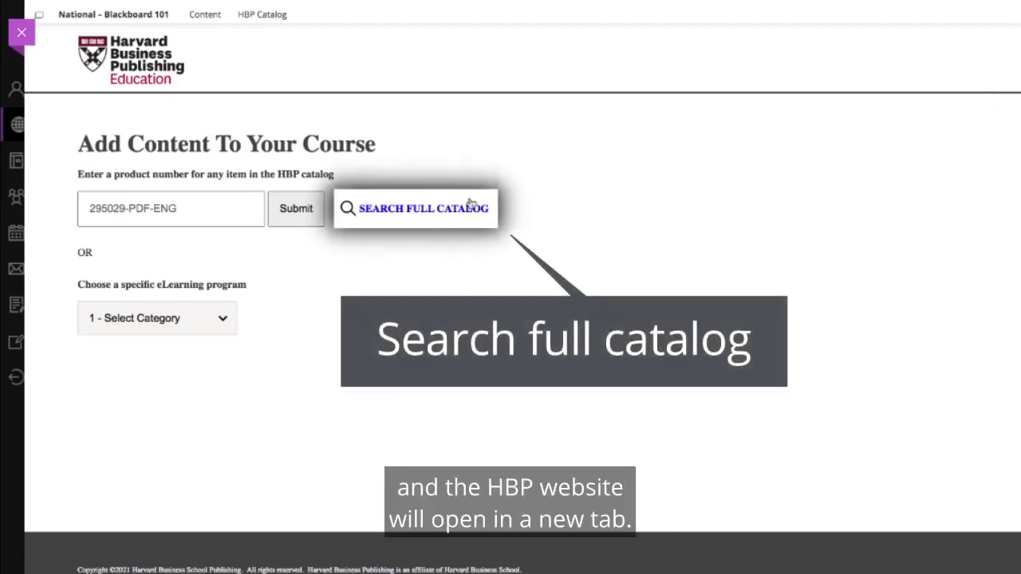
Step: In the full HBP catalog, list Economic Development materials and select the ApproTEC case's product number
click(432, 216)
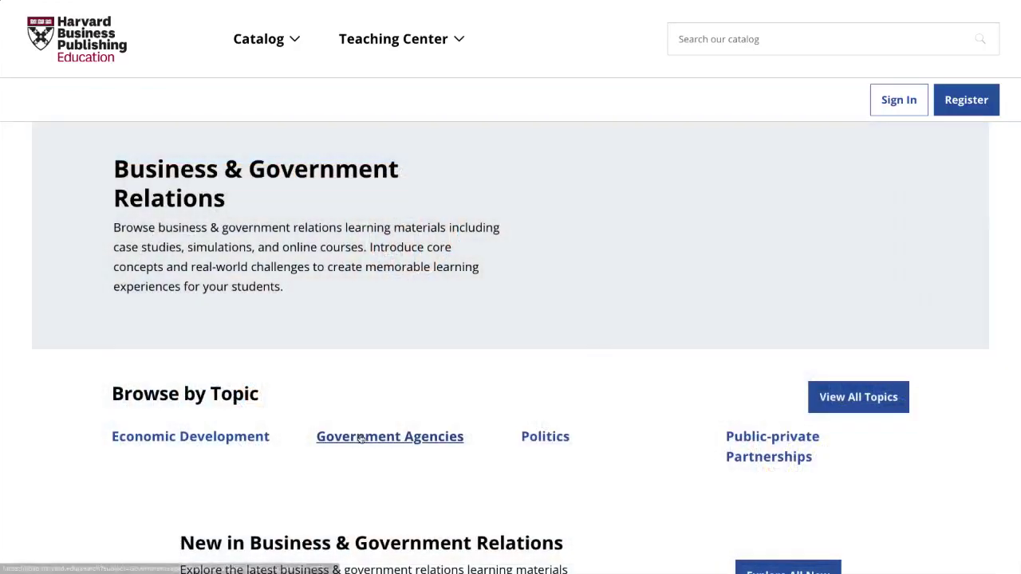
scroll(337, 383, down, 3)
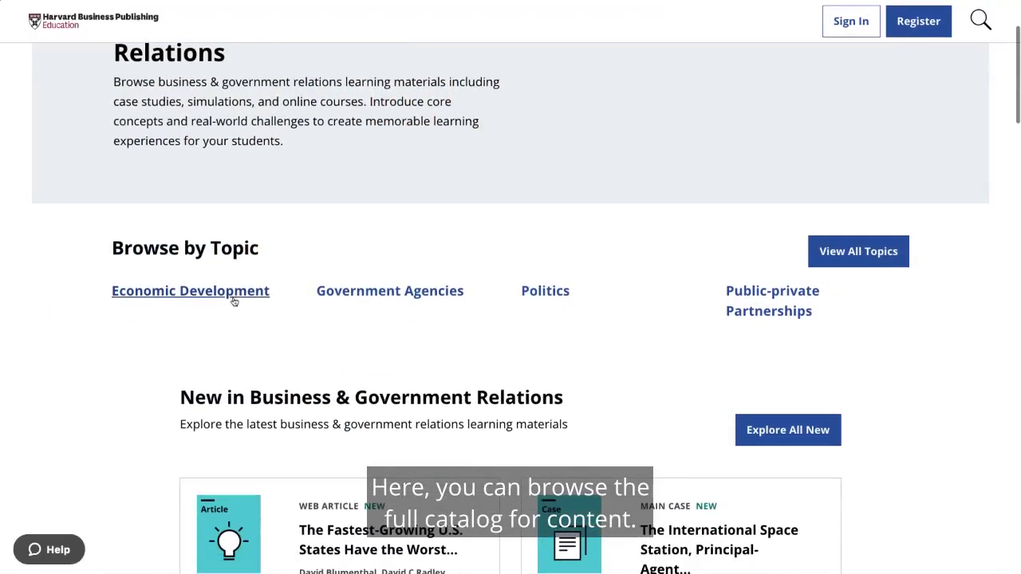
click(234, 301)
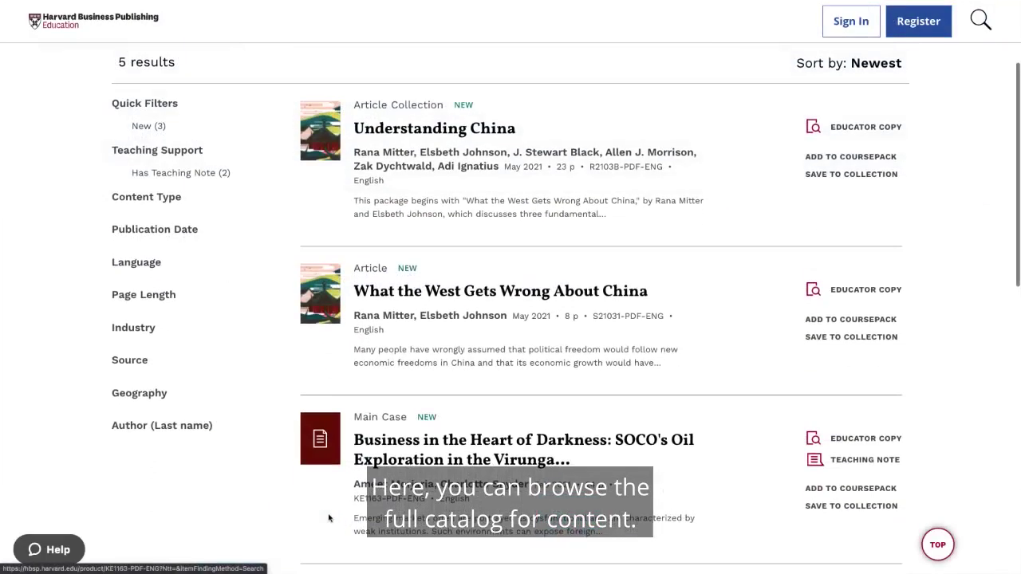
scroll(330, 515, down, 3)
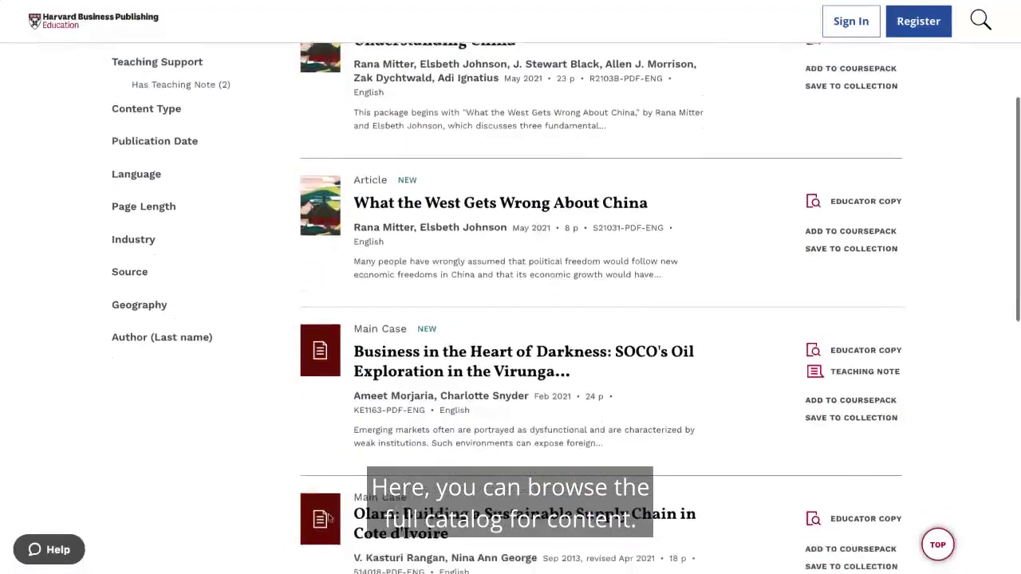
scroll(328, 518, down, 4)
drag(688, 374, 619, 374)
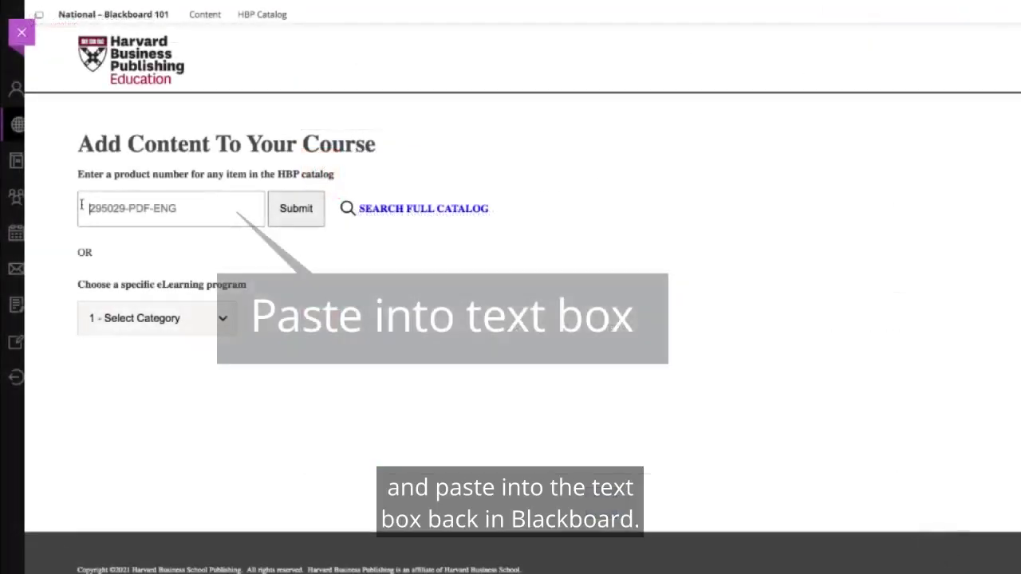
Step: Paste the product number, then pick Simulation and Leadership and Team Simulation: Everest V3
click(81, 206)
text(803007-PDF-ENG)
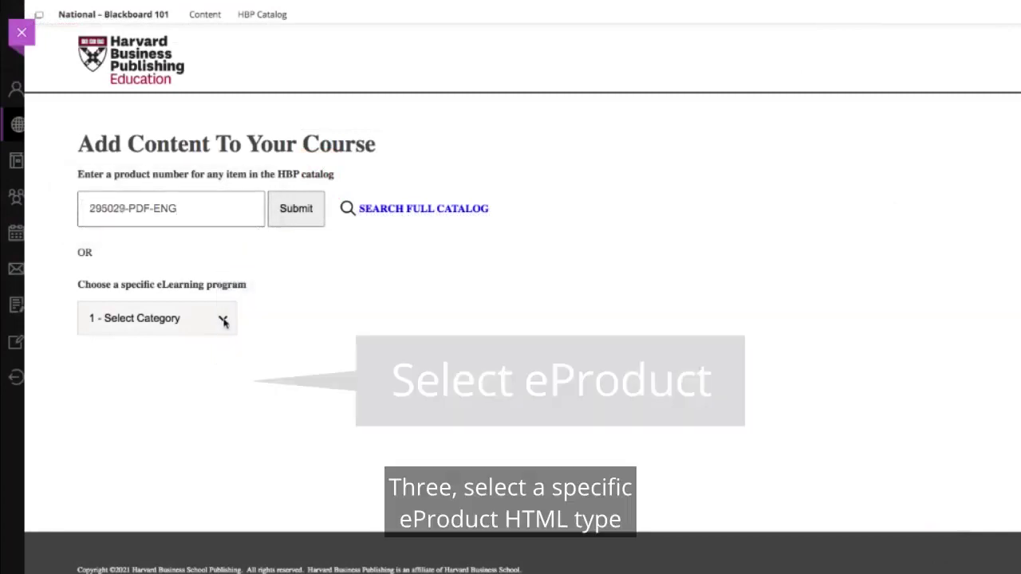
click(224, 320)
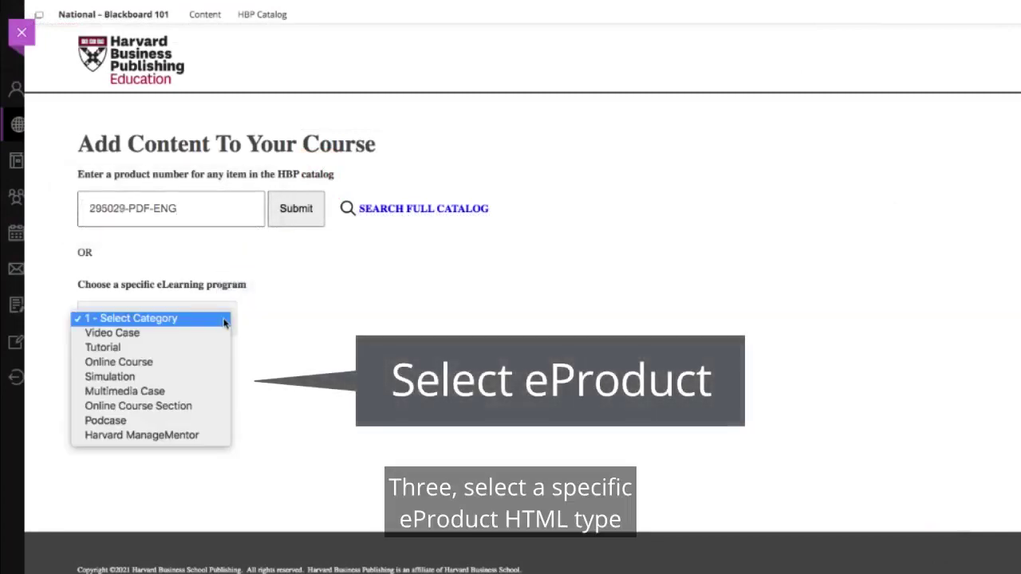
click(206, 377)
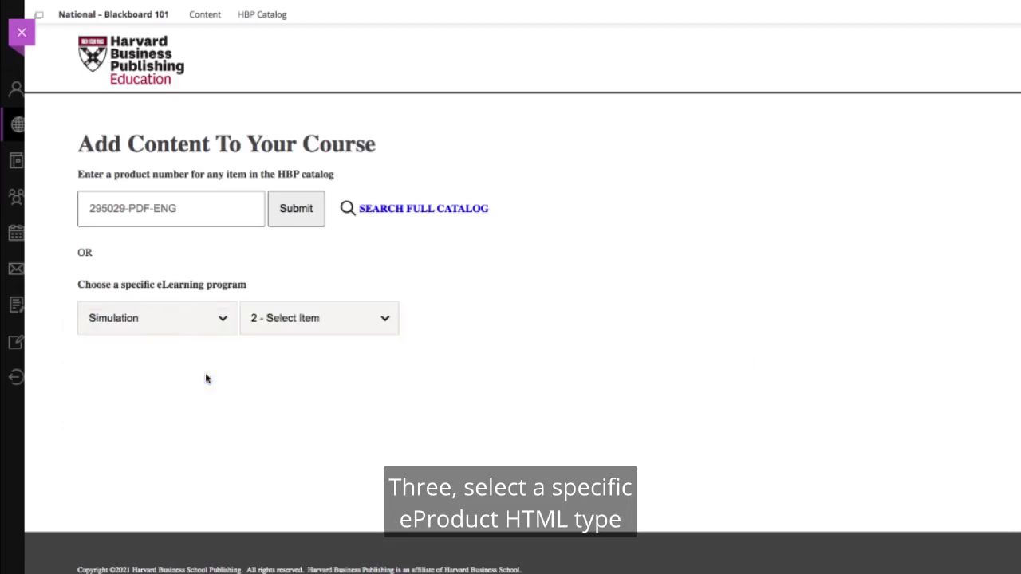
click(384, 319)
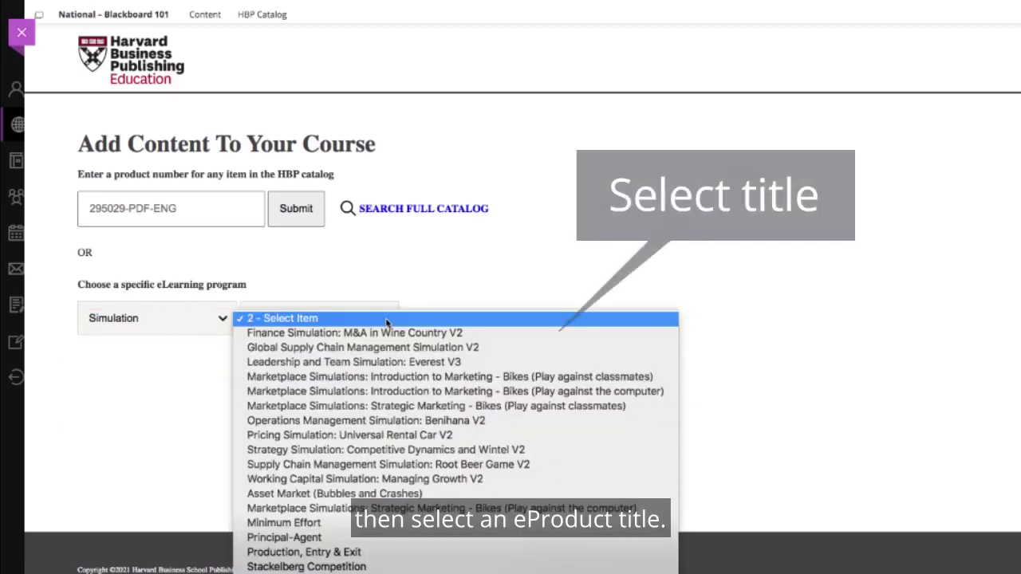
click(384, 363)
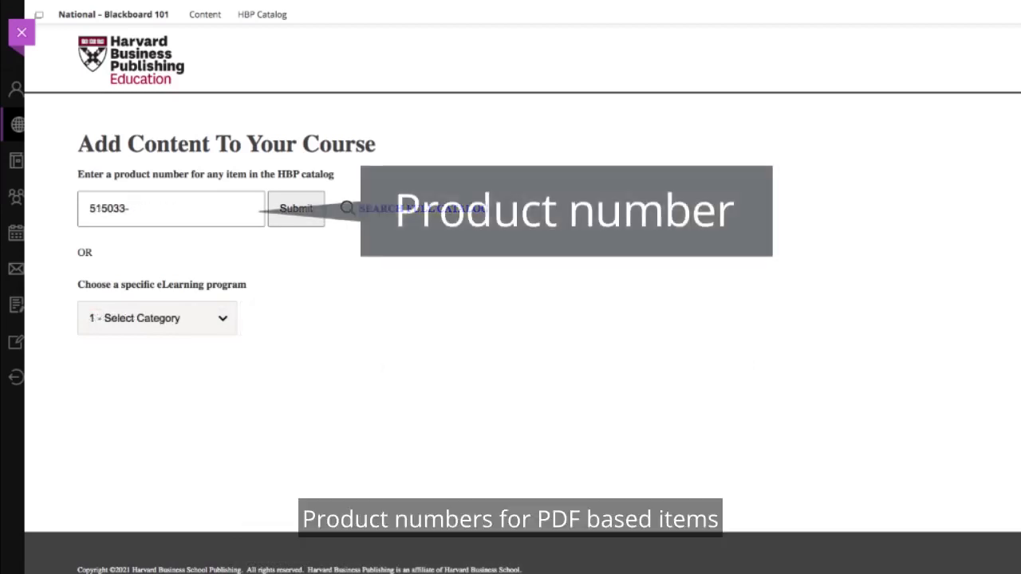
Step: Complete product number 515033-PDF-ENG, look it up, and add the IKEA case to Content
text(PDF)
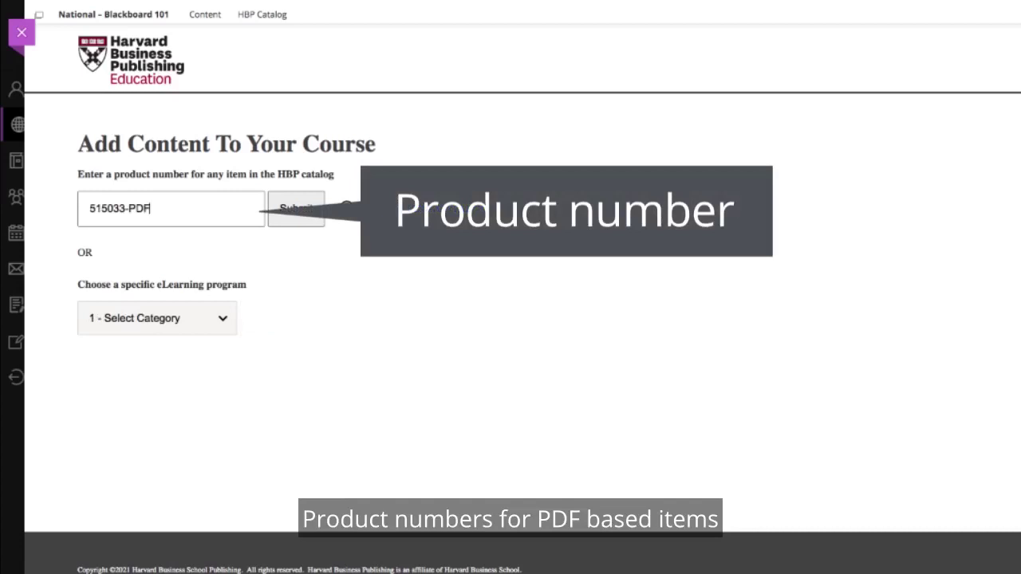
text(-)
text(E)
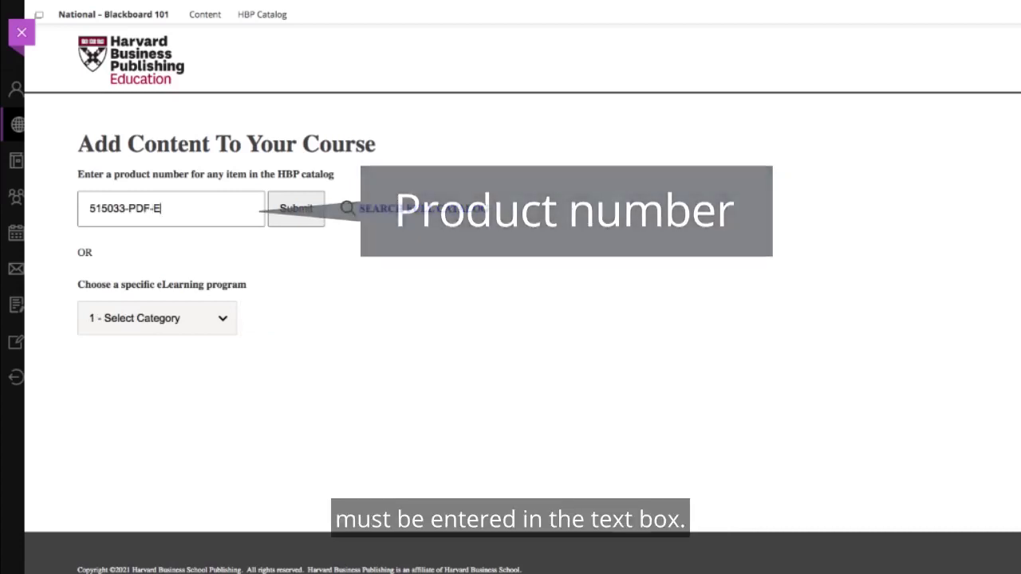
text(NG)
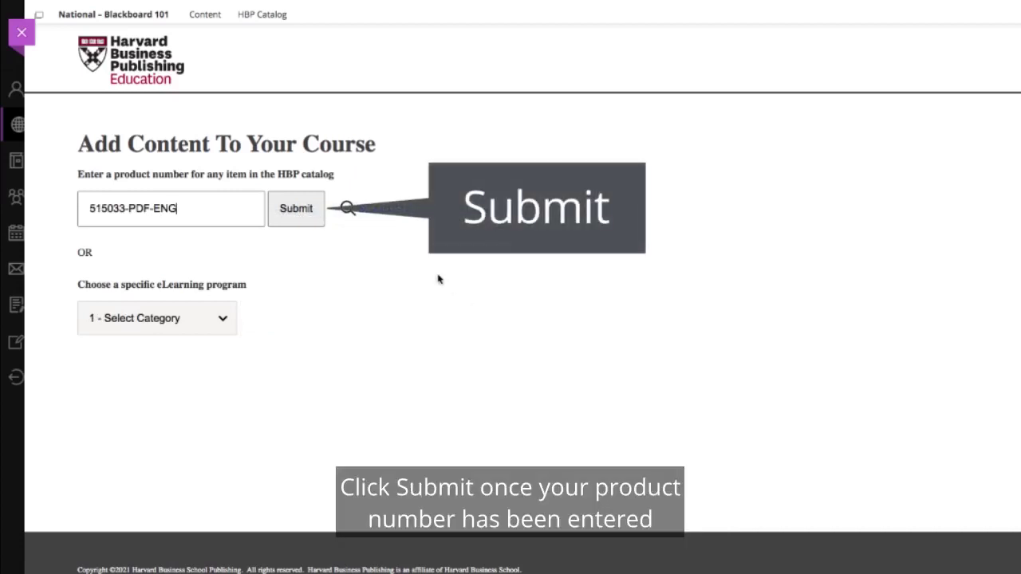
click(310, 221)
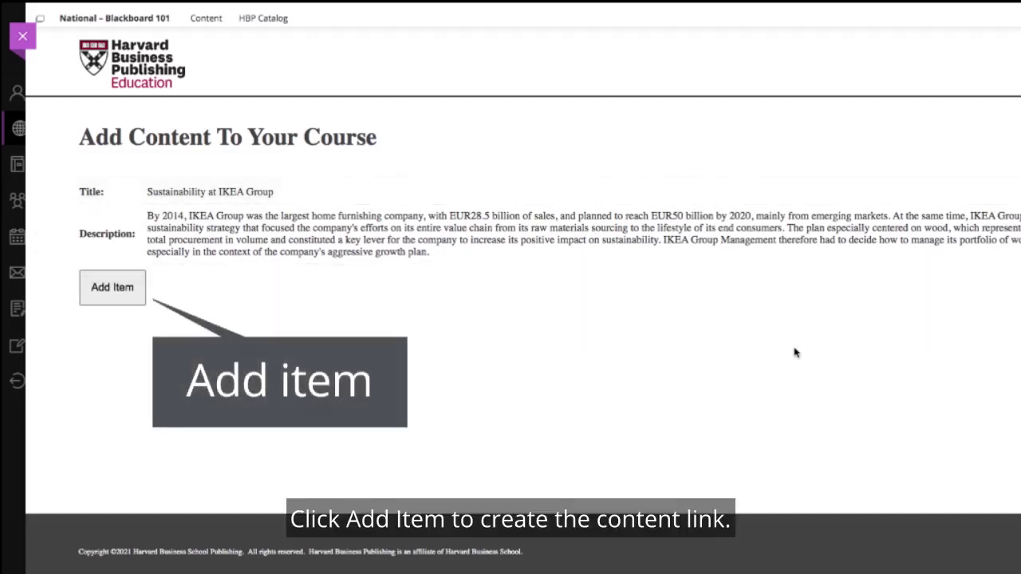
click(134, 281)
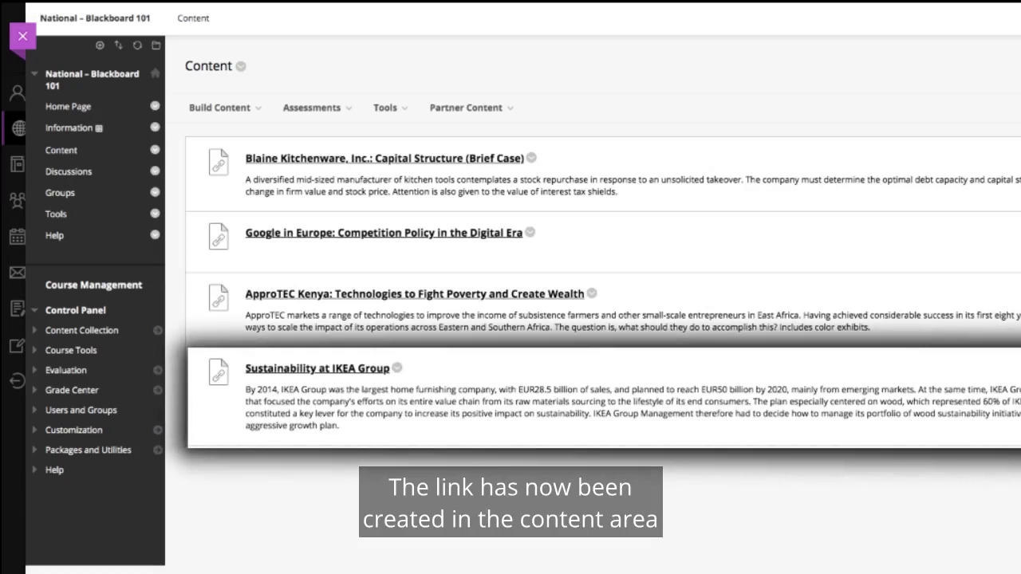
Step: Open the IKEA content link, view the case document, and download it as PDF
click(326, 369)
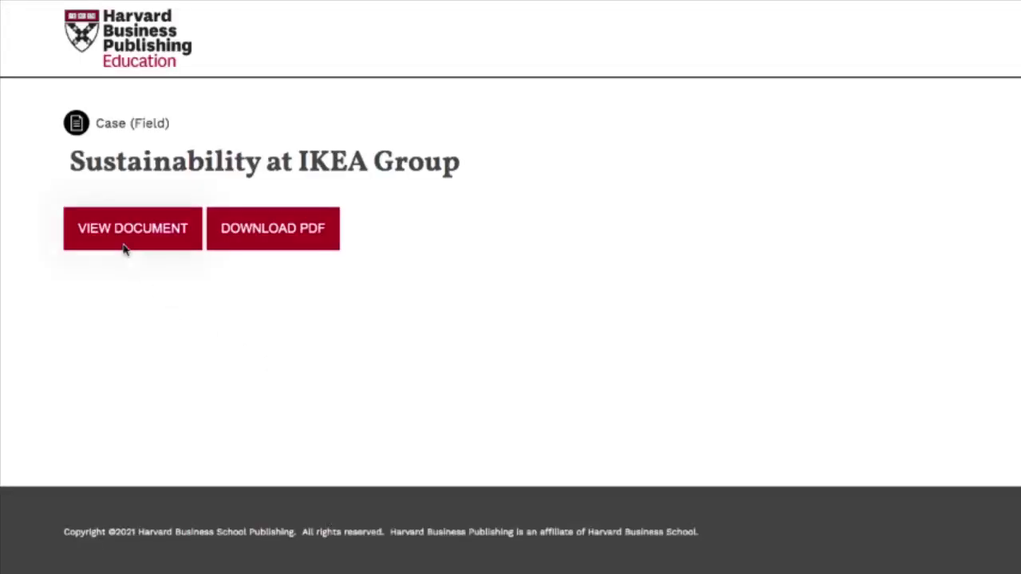
click(125, 244)
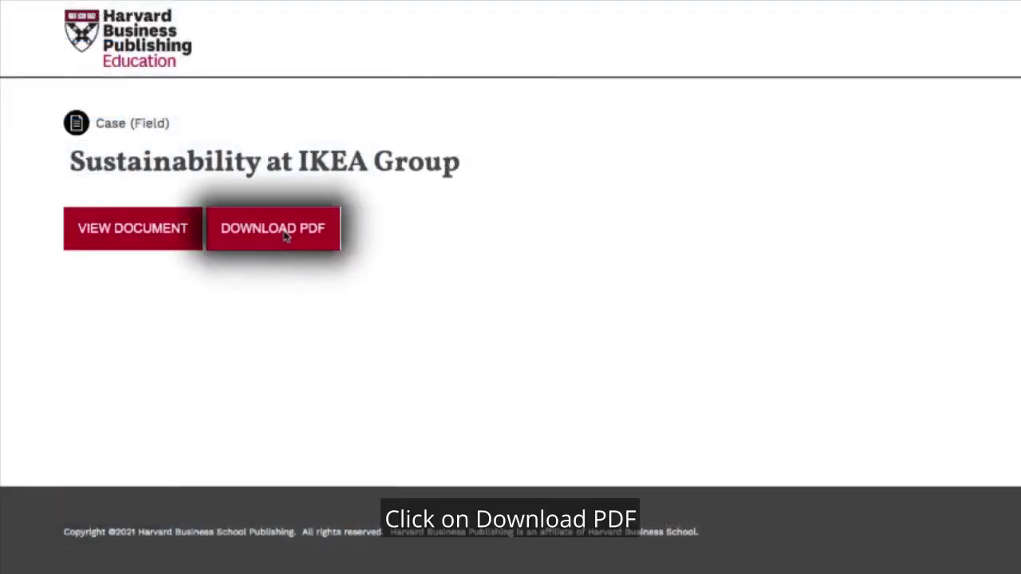
click(284, 236)
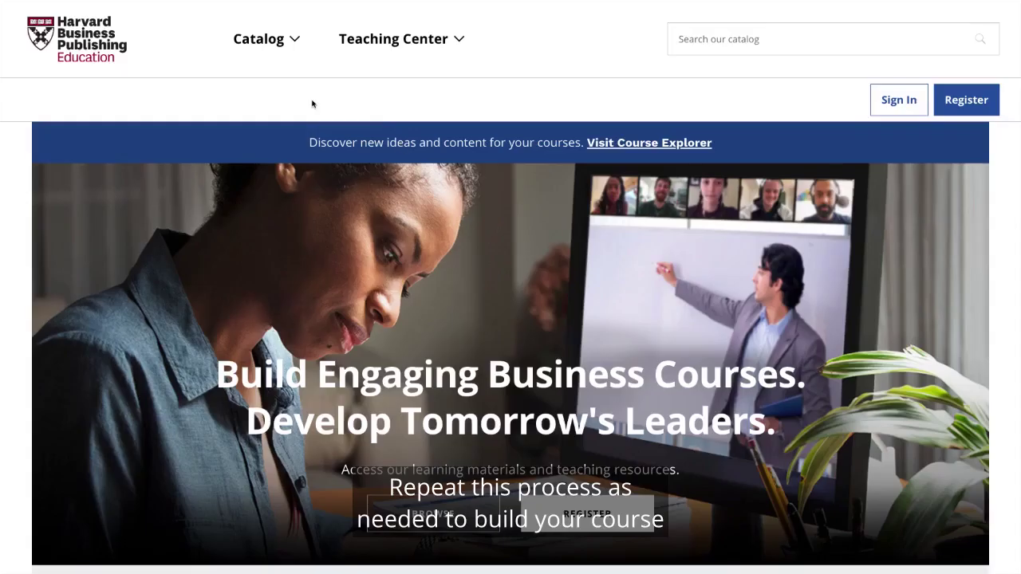
Step: From the HBP Catalog menu, go to the Business & Government Relations discipline page
click(293, 39)
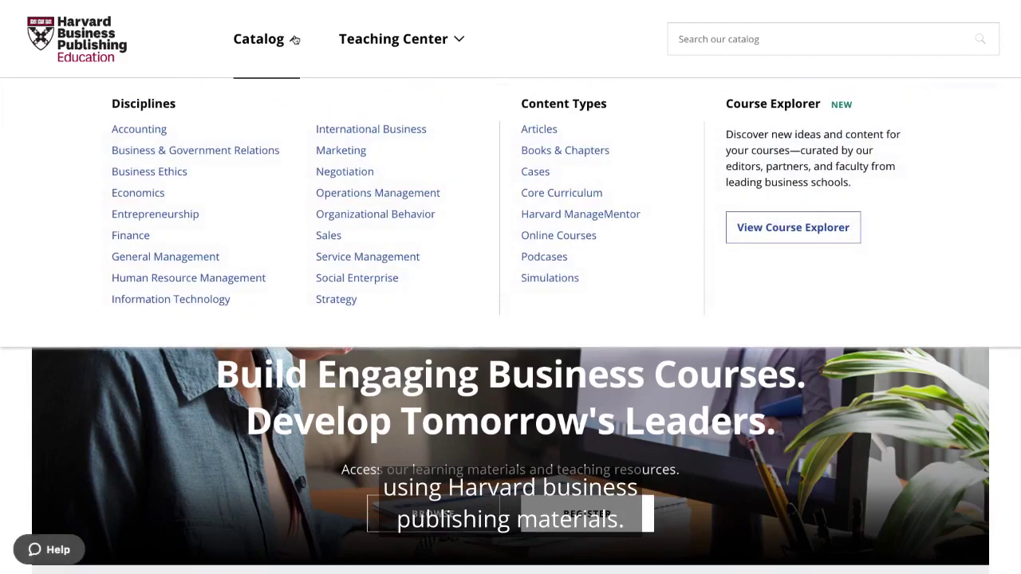
click(245, 155)
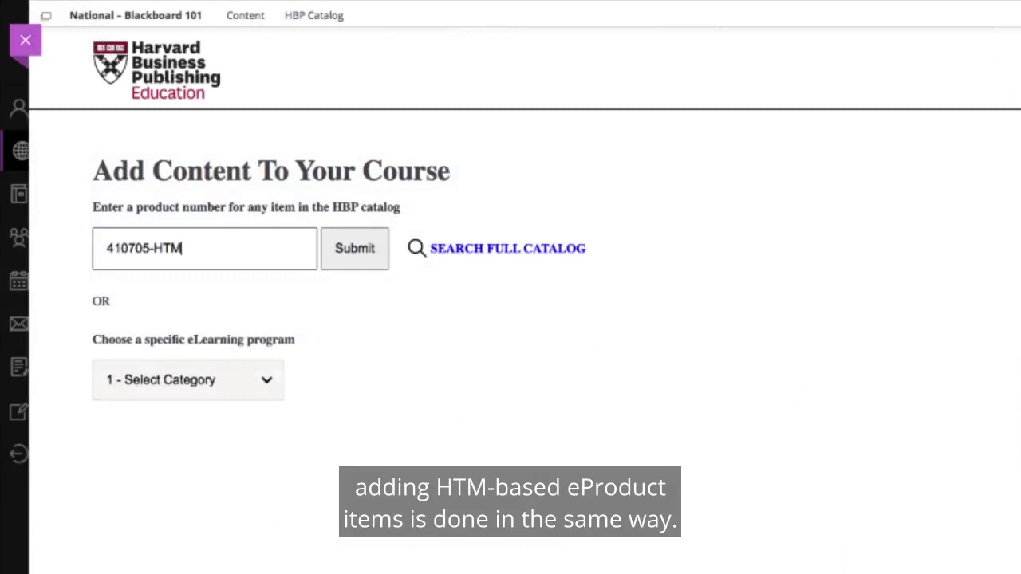
Step: Choose Simulation and Leadership and Team Simulation: Everest V3, submit, and add it to Content
text(NG)
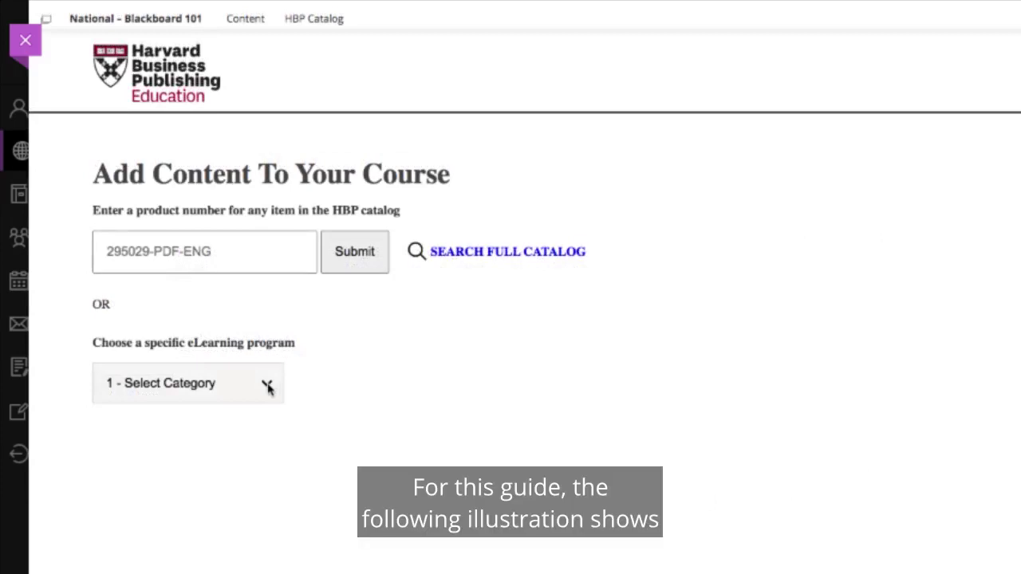
click(268, 386)
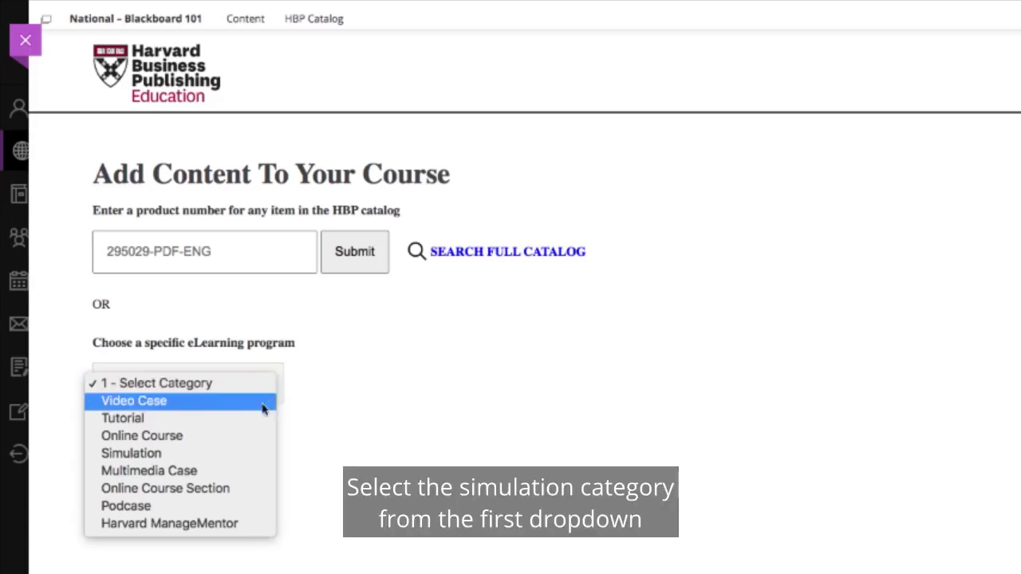
click(247, 455)
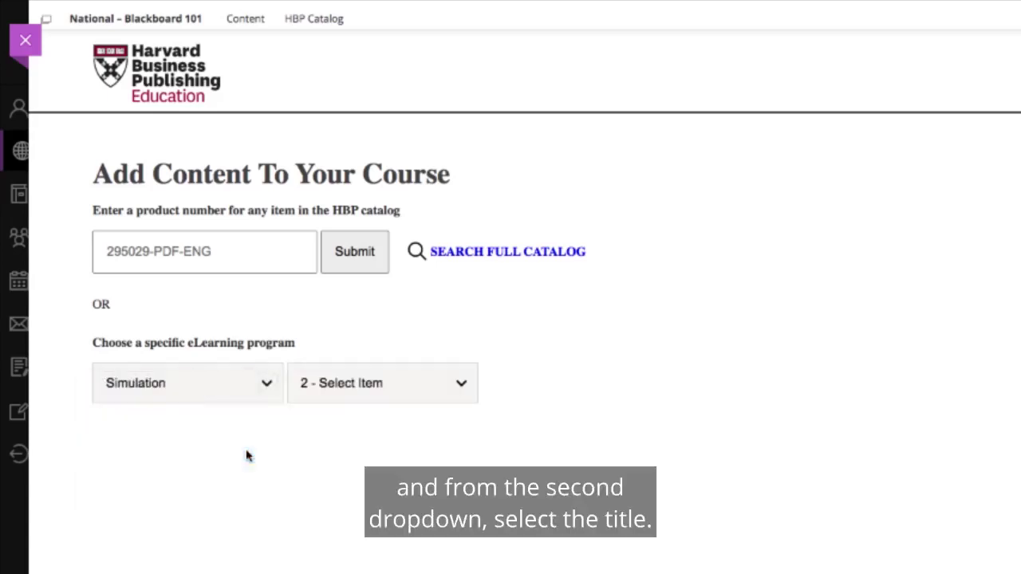
click(463, 387)
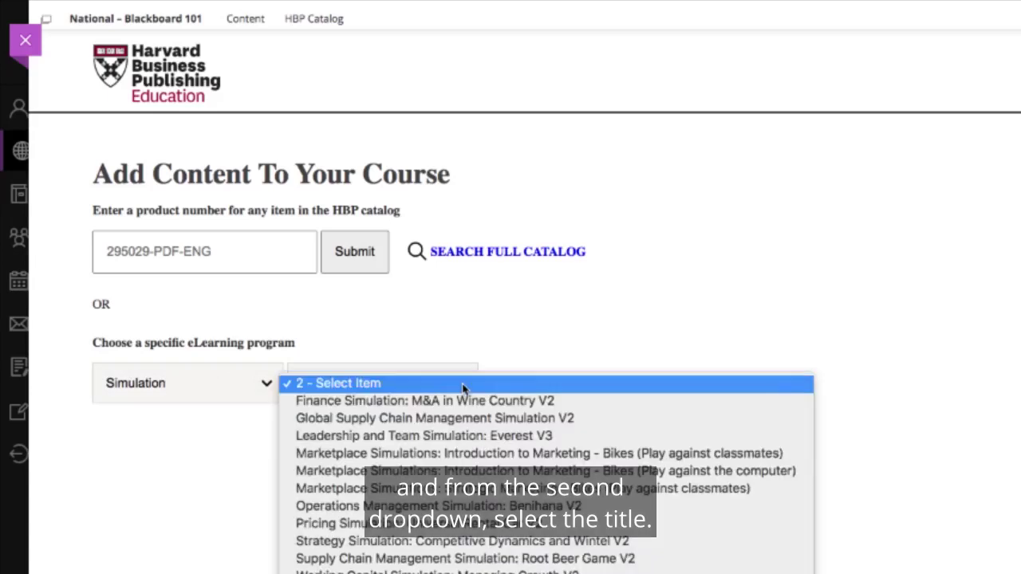
click(461, 436)
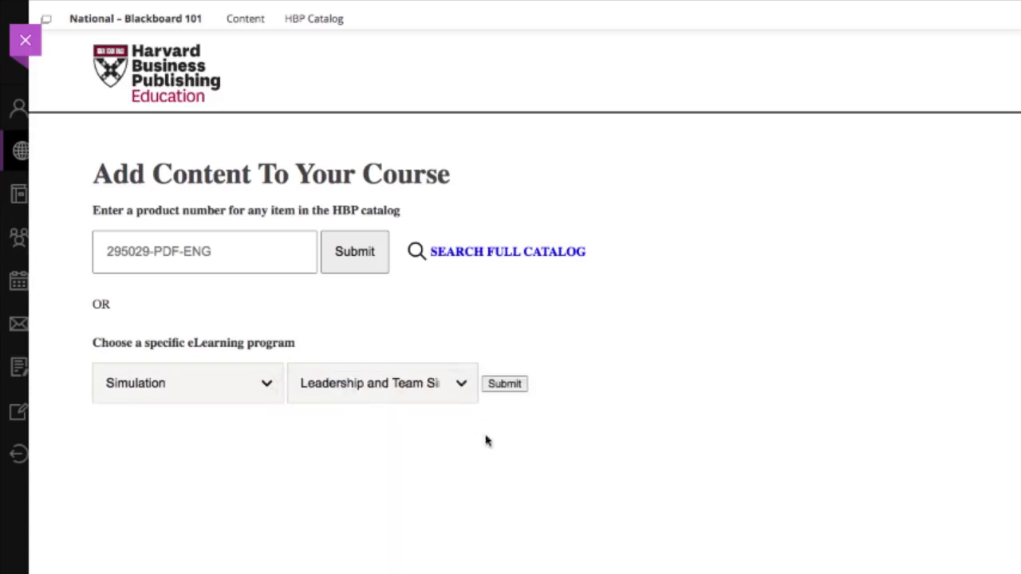
click(507, 389)
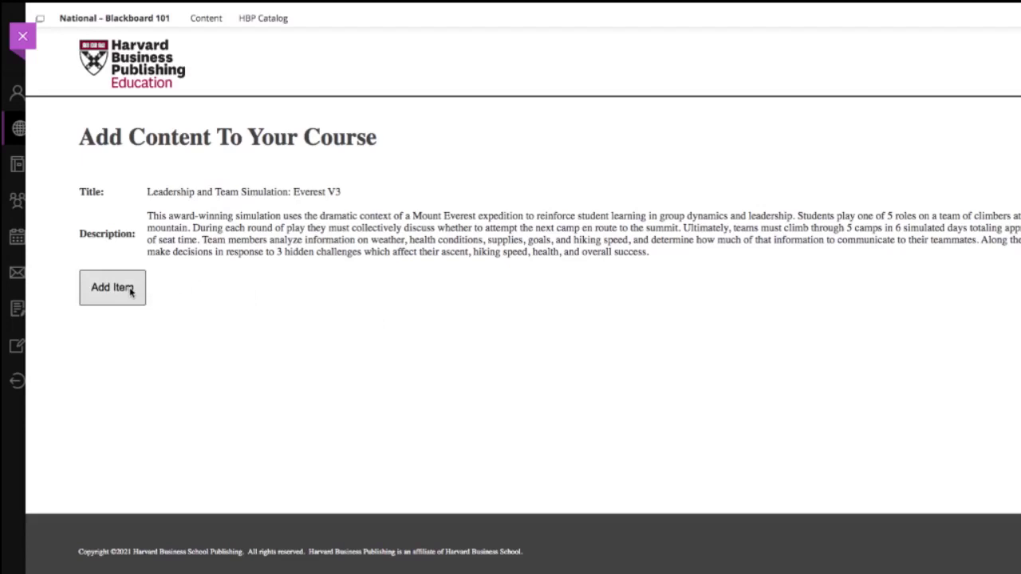
click(112, 287)
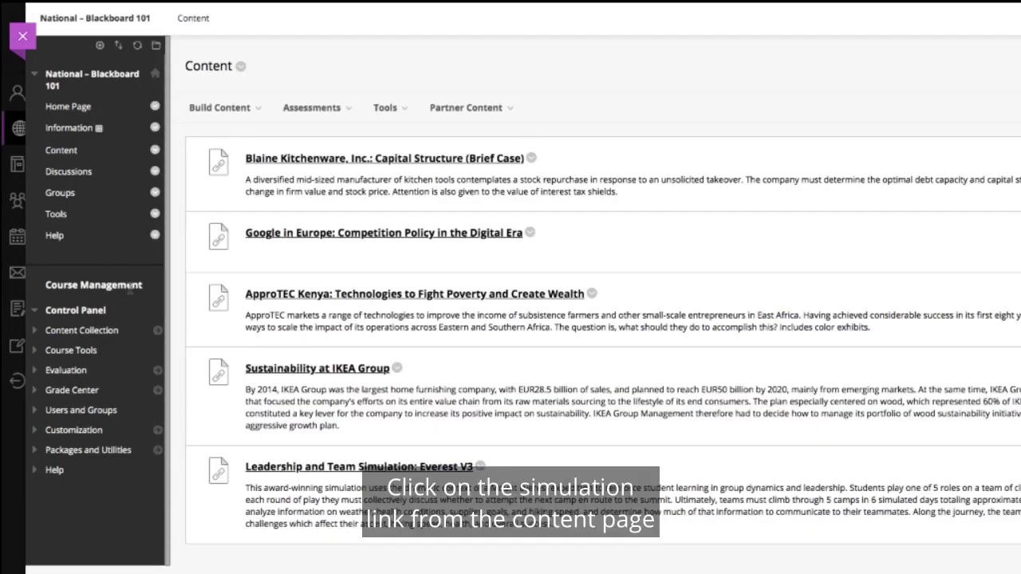
Step: Launch the Everest V3 link in Content and open its Manage Simulation facilitator screen
click(312, 468)
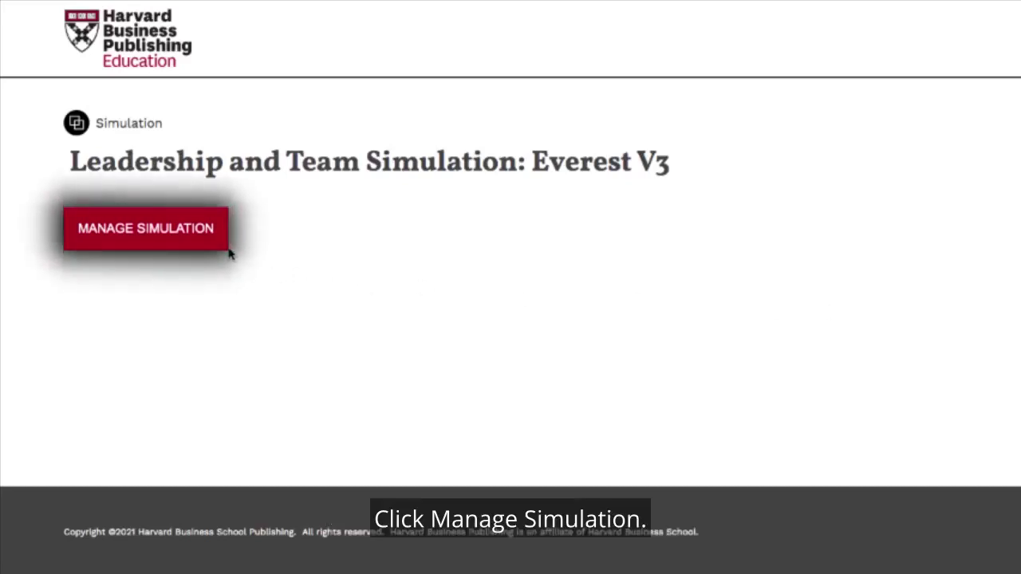
click(218, 242)
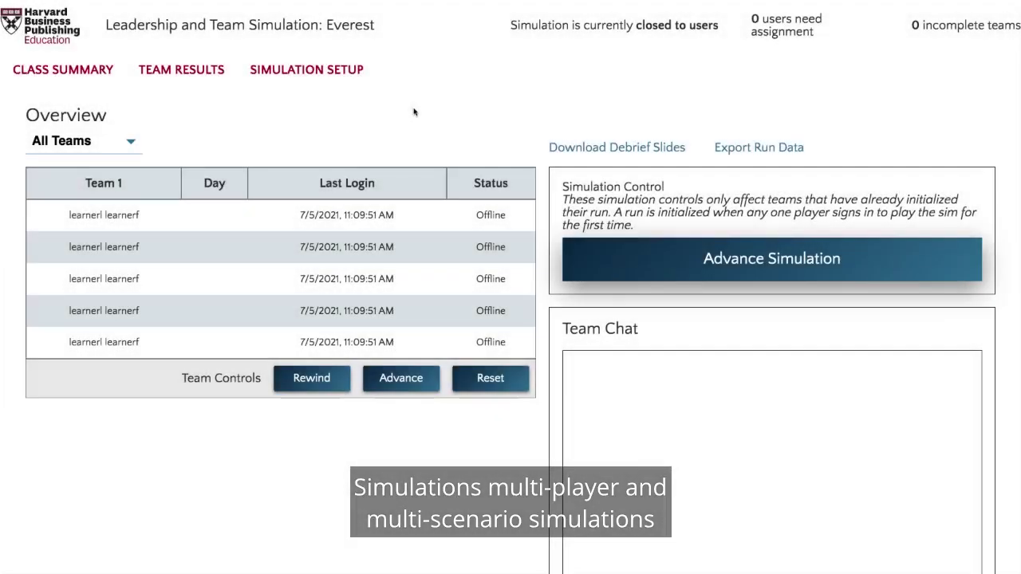
Step: Remove every user's team assignment from Manage Users in Simulation Setup
click(314, 72)
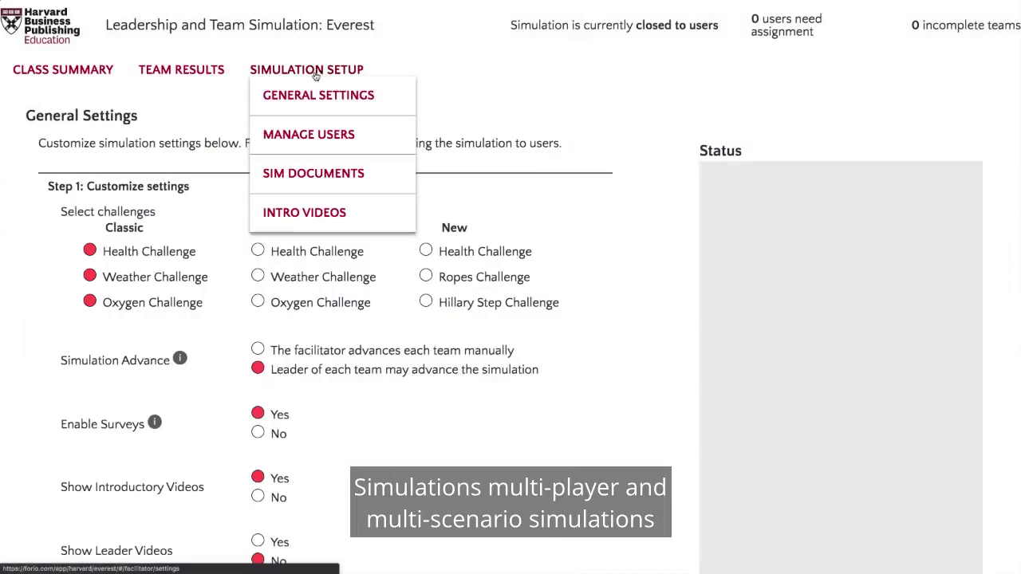
click(311, 135)
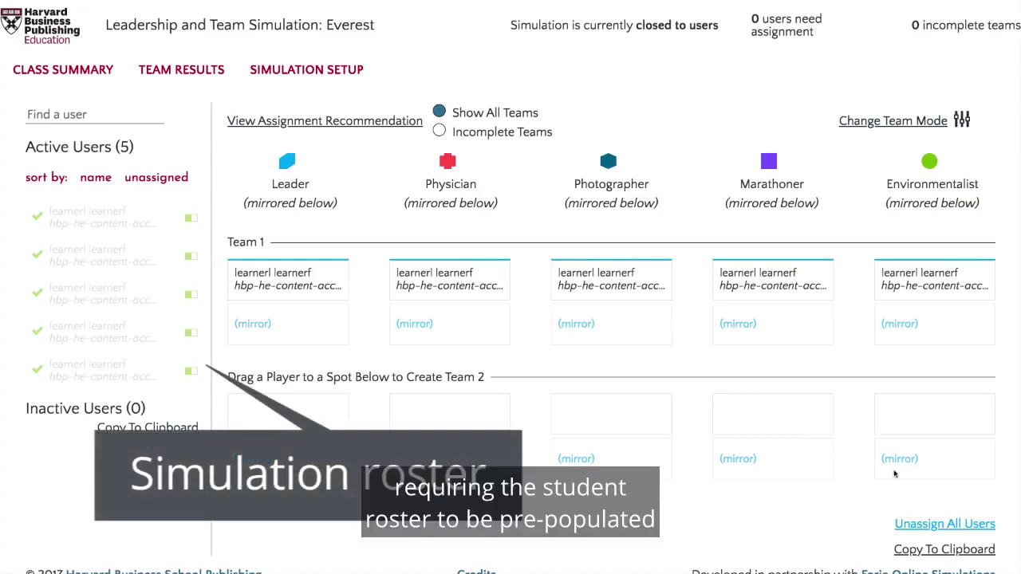
click(942, 527)
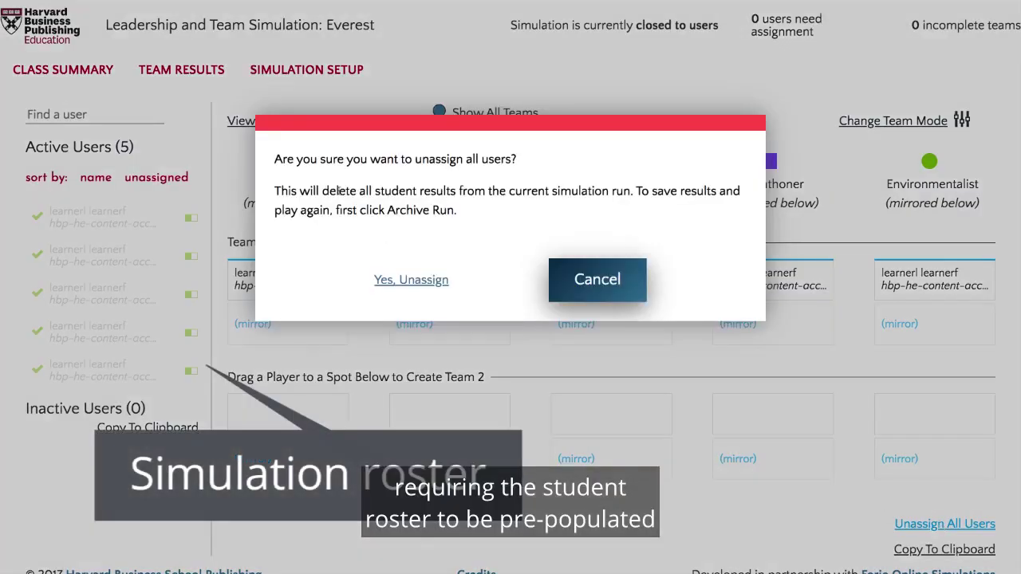
click(410, 280)
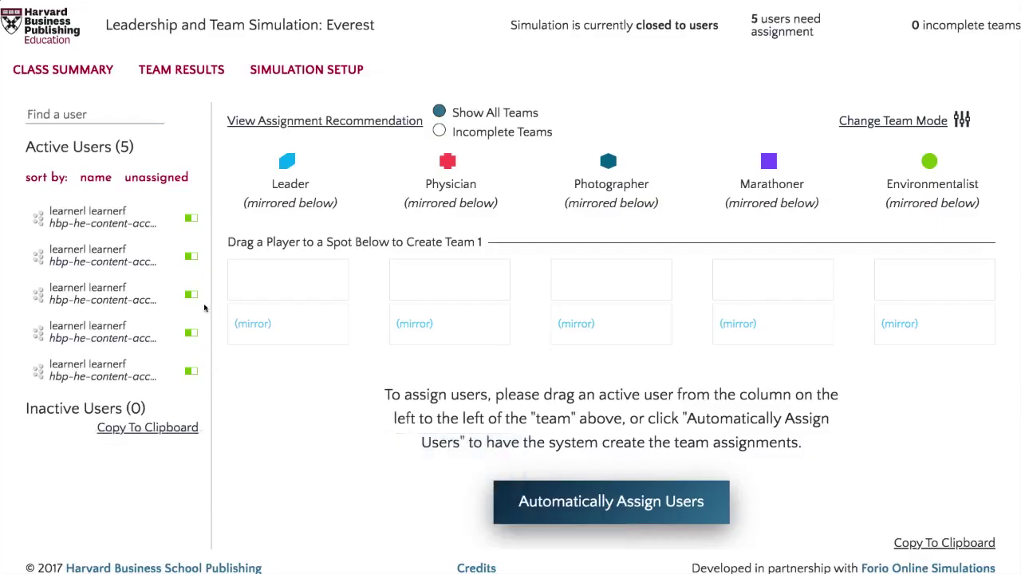
Step: Assign users to Team 1's Leader, Physician, Photographer, Marathoner and Environmentalist roles
drag(120, 232, 238, 281)
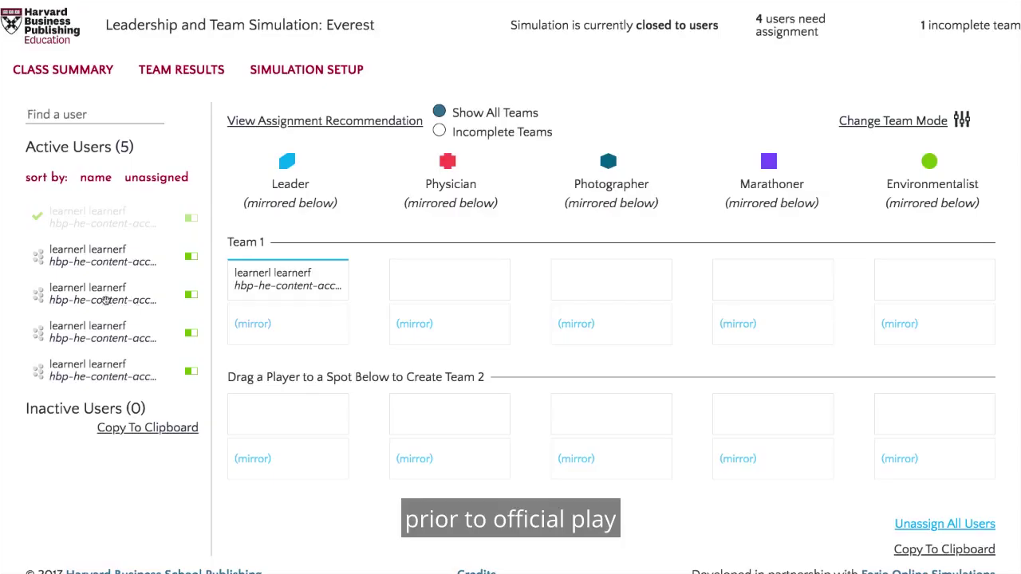
drag(106, 299, 523, 279)
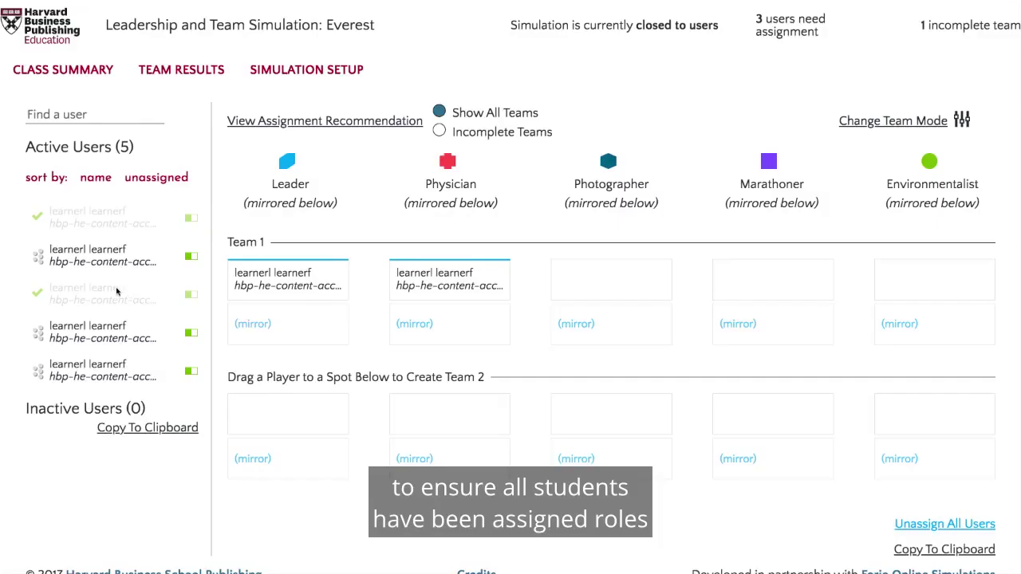
drag(83, 338, 627, 276)
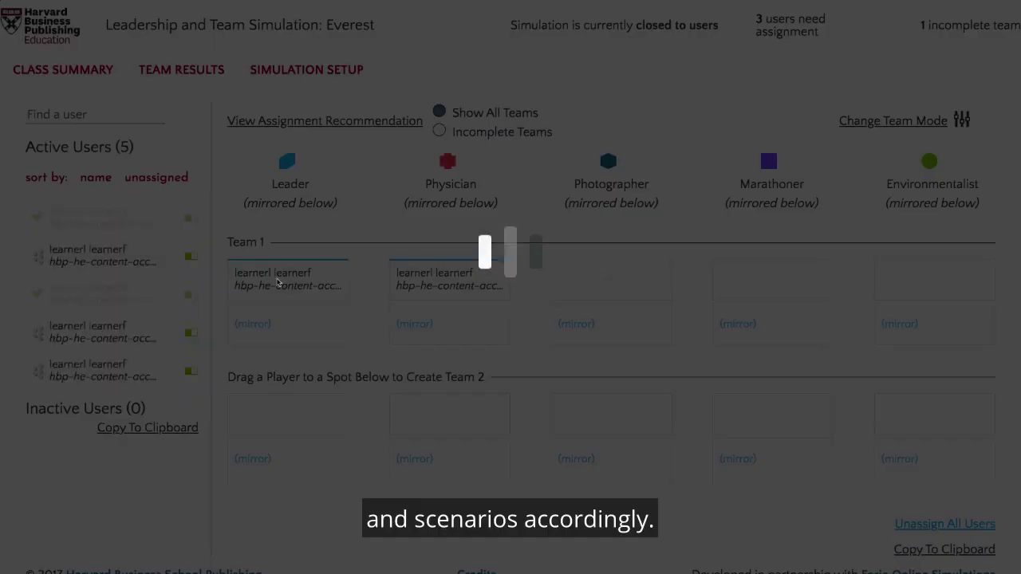
drag(112, 366, 779, 269)
drag(123, 266, 909, 281)
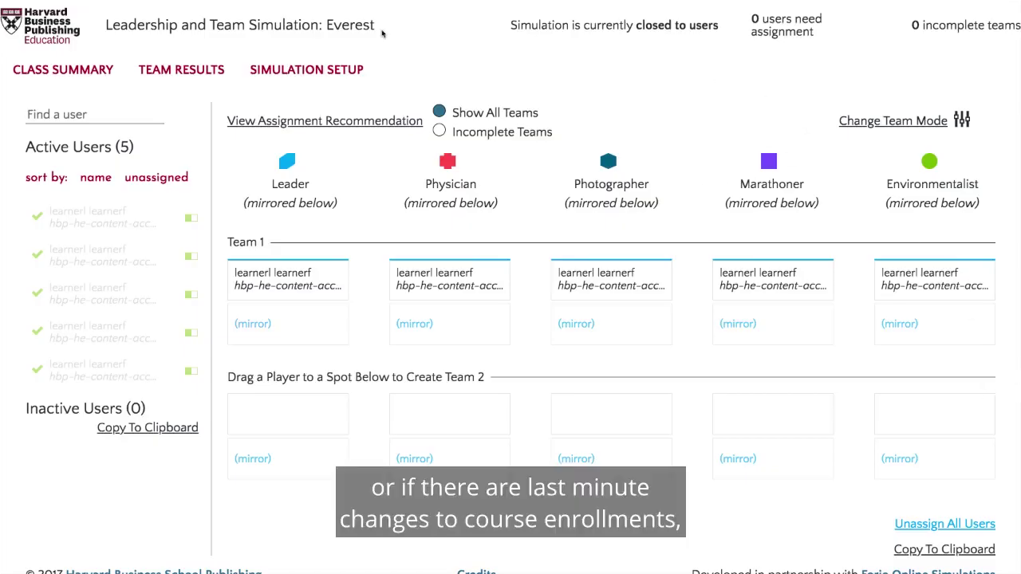
mouse_move(181, 70)
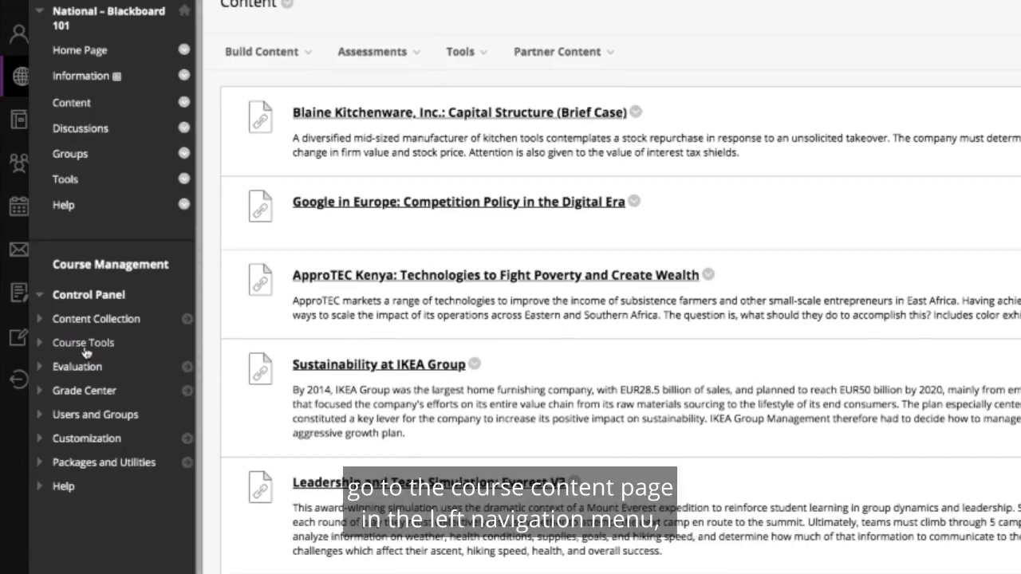
Step: Submit an HBP Roster Reload for simulation product 8867-HTM-ENG from Course Tools
click(86, 349)
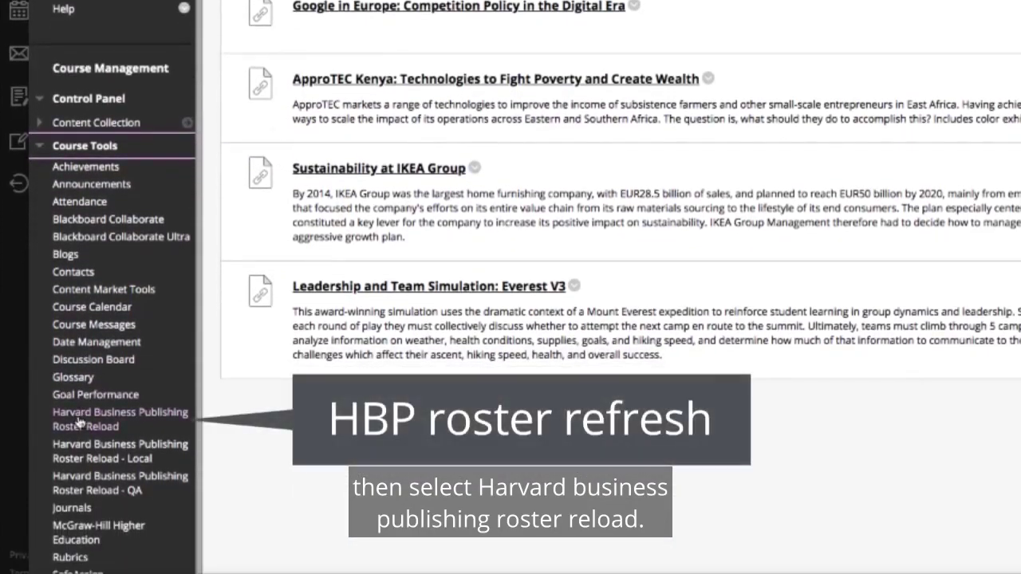
click(99, 424)
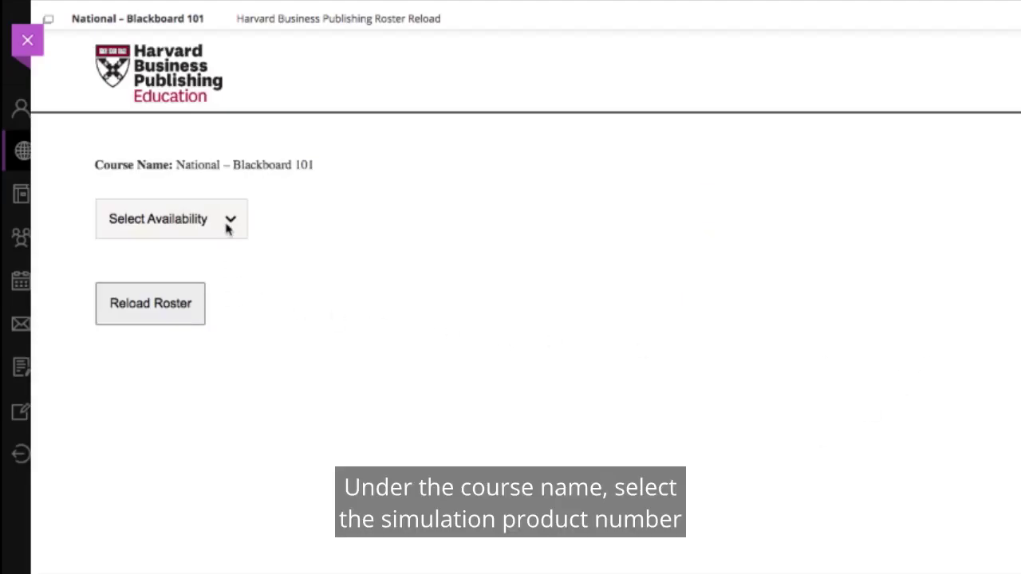
click(229, 222)
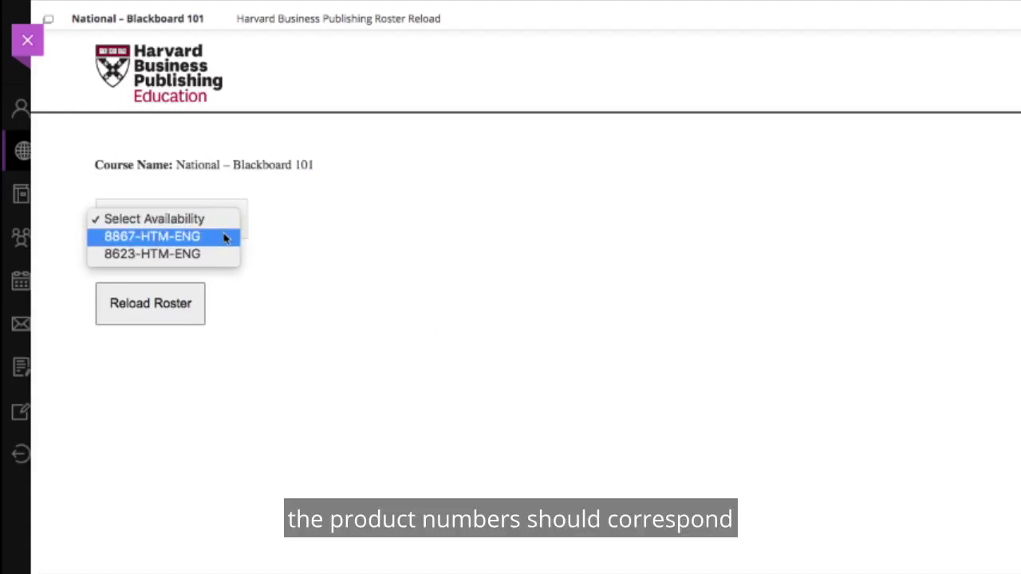
click(225, 237)
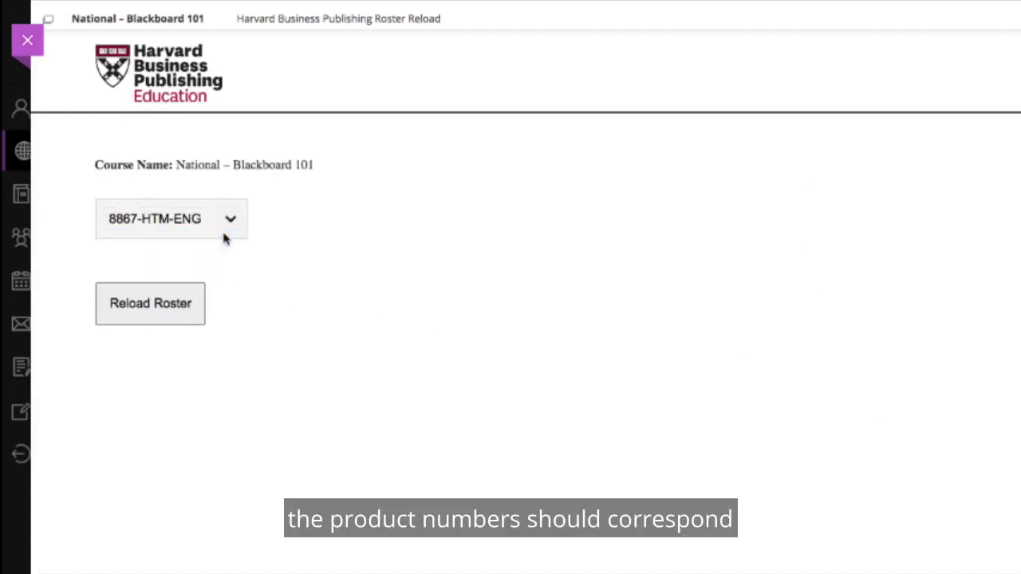
click(174, 309)
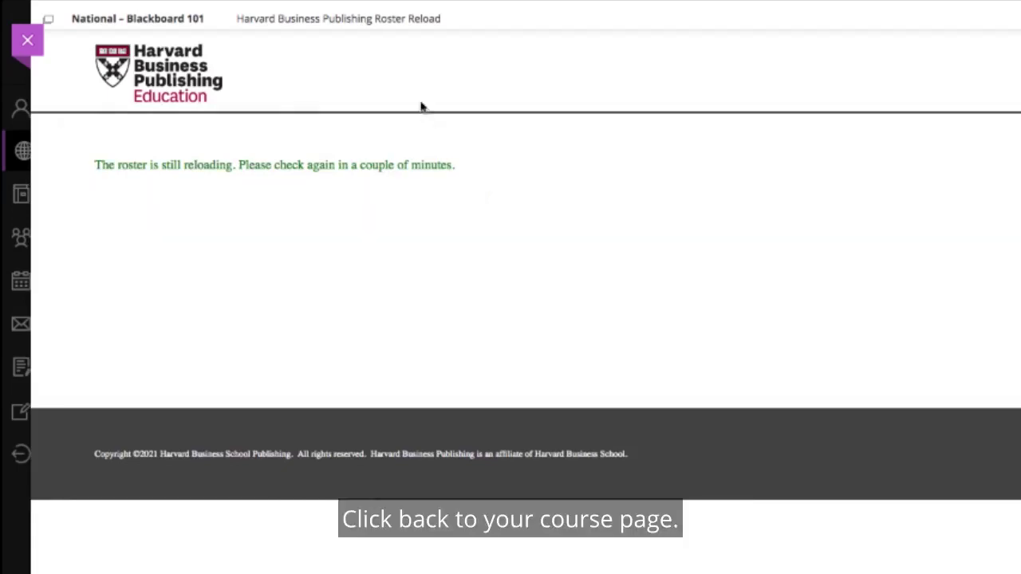
Step: Return to course Content, launch the Everest V3 link and open Manage Simulation
click(156, 22)
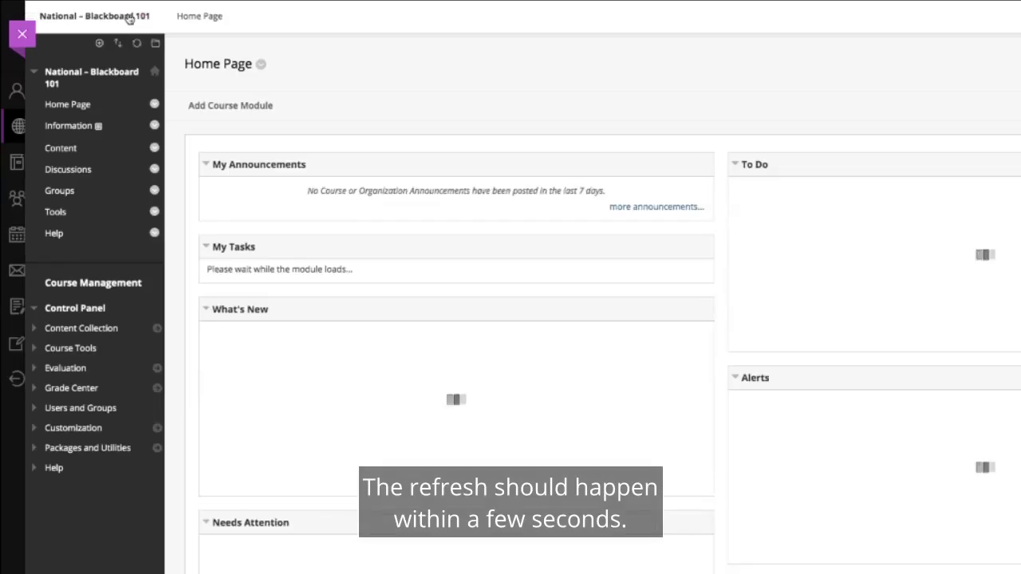
click(63, 149)
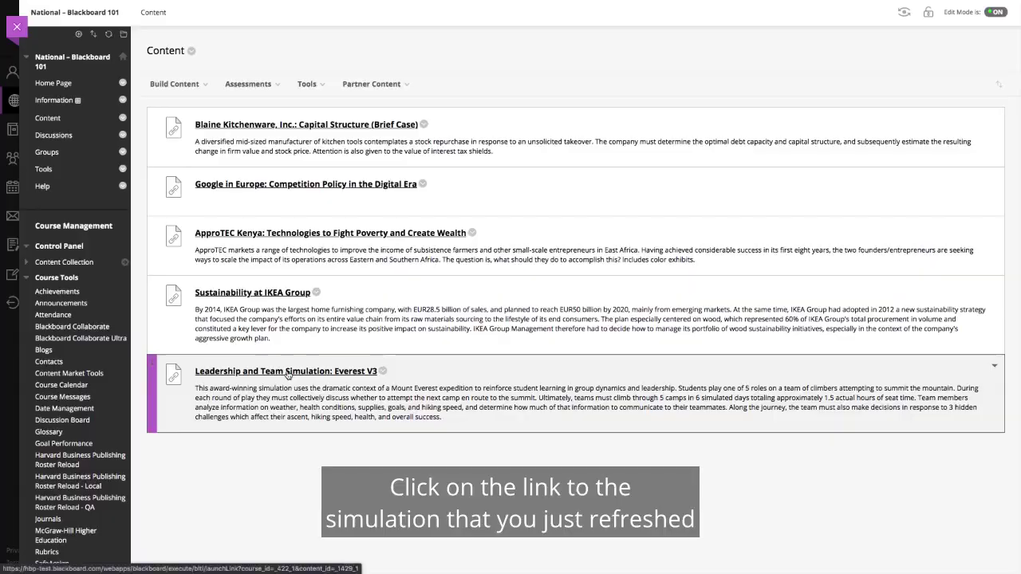
click(287, 372)
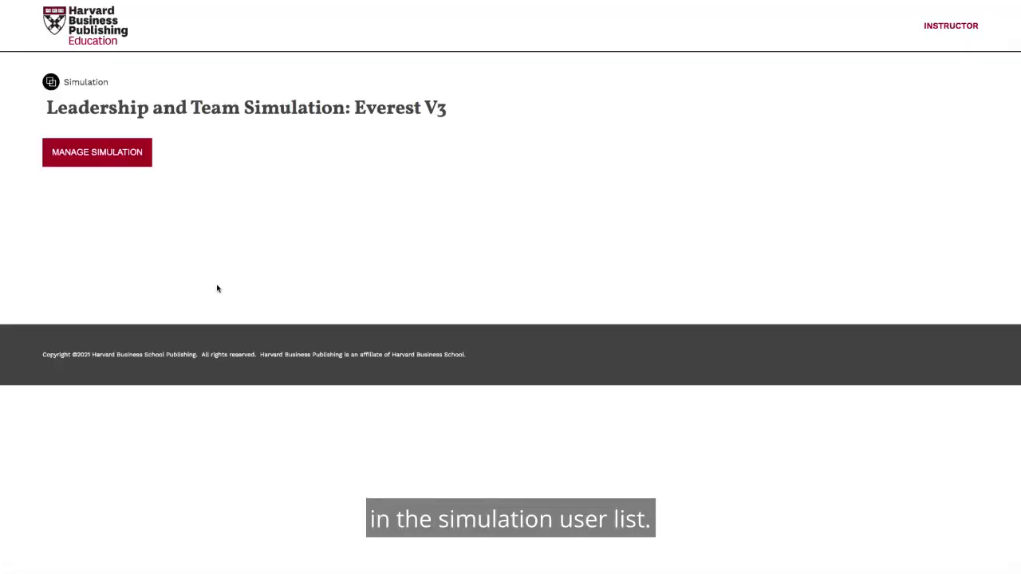
click(131, 165)
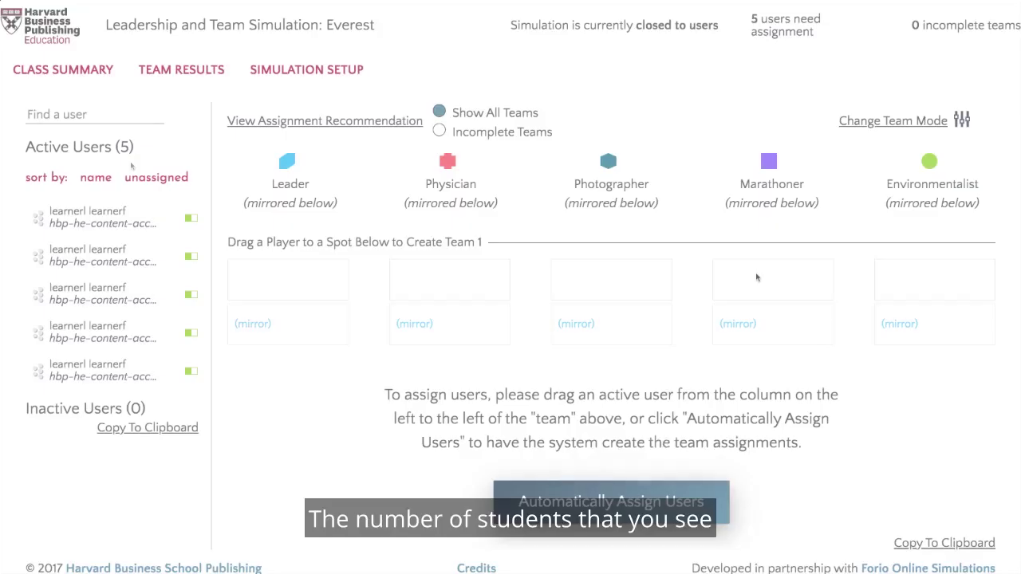